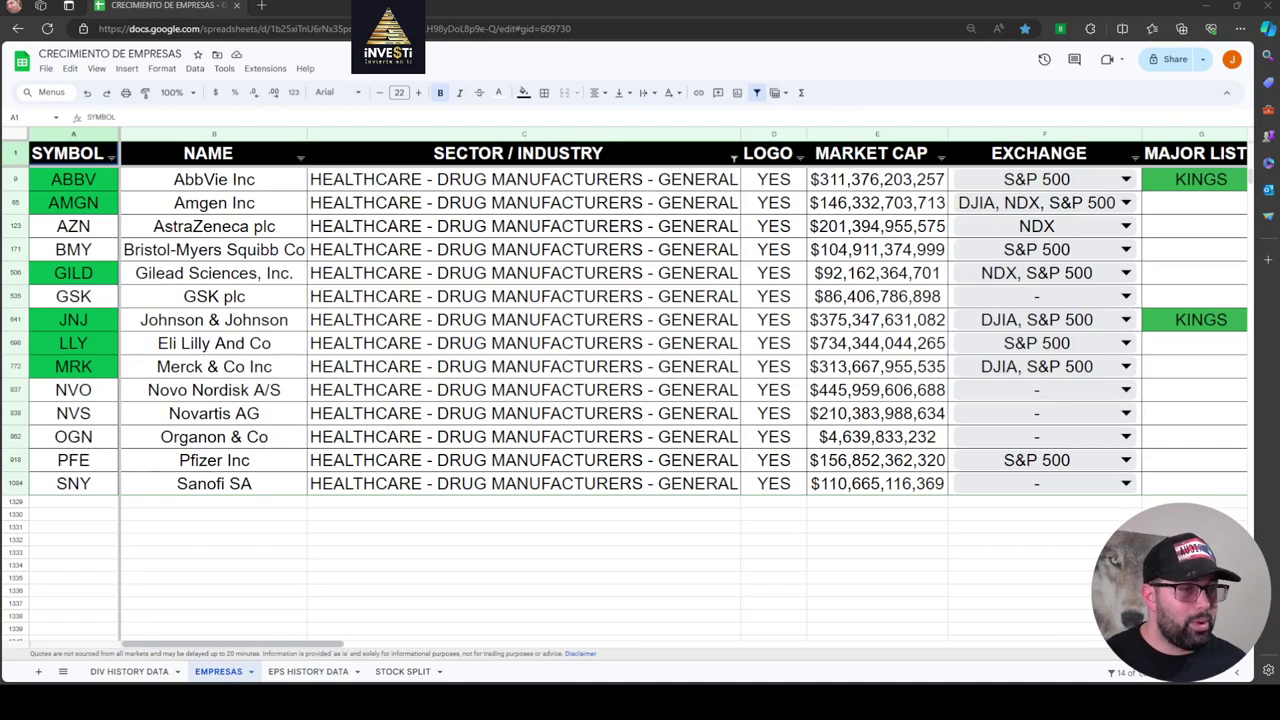
Sort the companies in descending order by 5YR AVG DIV GROWTH, and then by 10YR AVG DIV-GROWTH
{"action": "left_click_drag", "start_coordinate": [333, 646], "coordinate": [465, 655]}
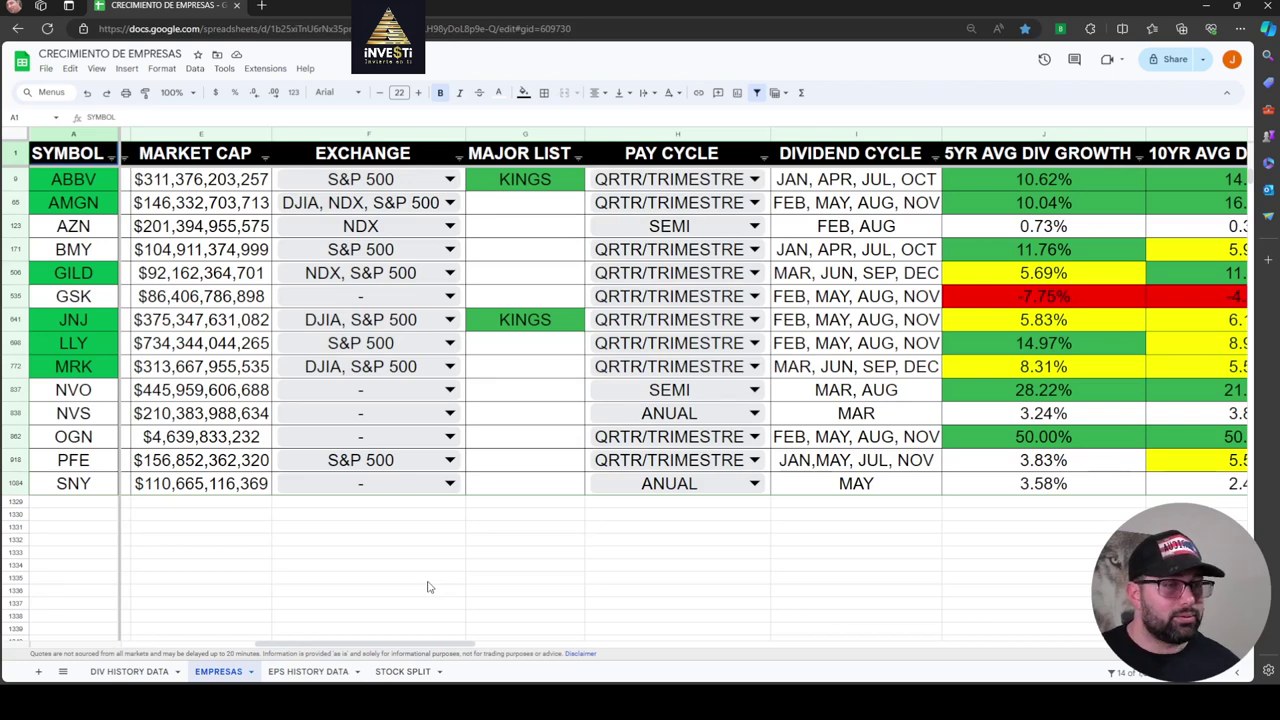
{"action": "left_click_drag", "start_coordinate": [421, 647], "coordinate": [444, 645]}
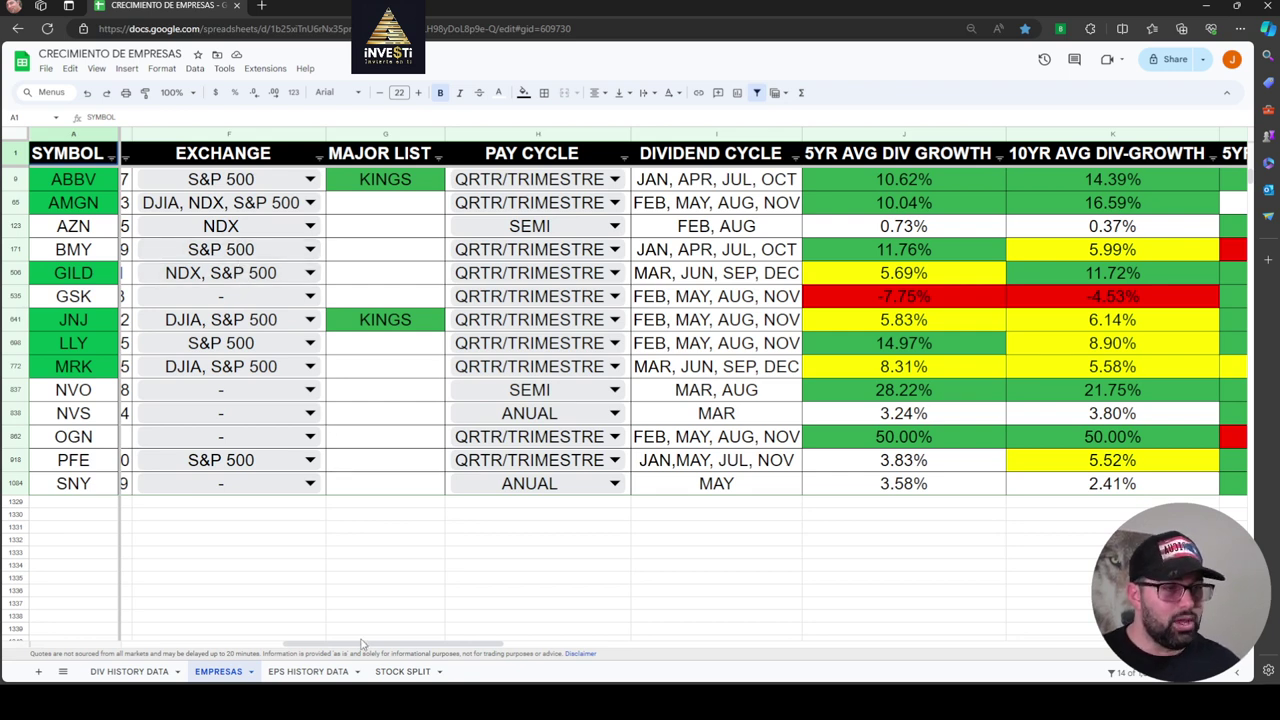
{"action": "left_click_drag", "start_coordinate": [362, 650], "coordinate": [403, 646]}
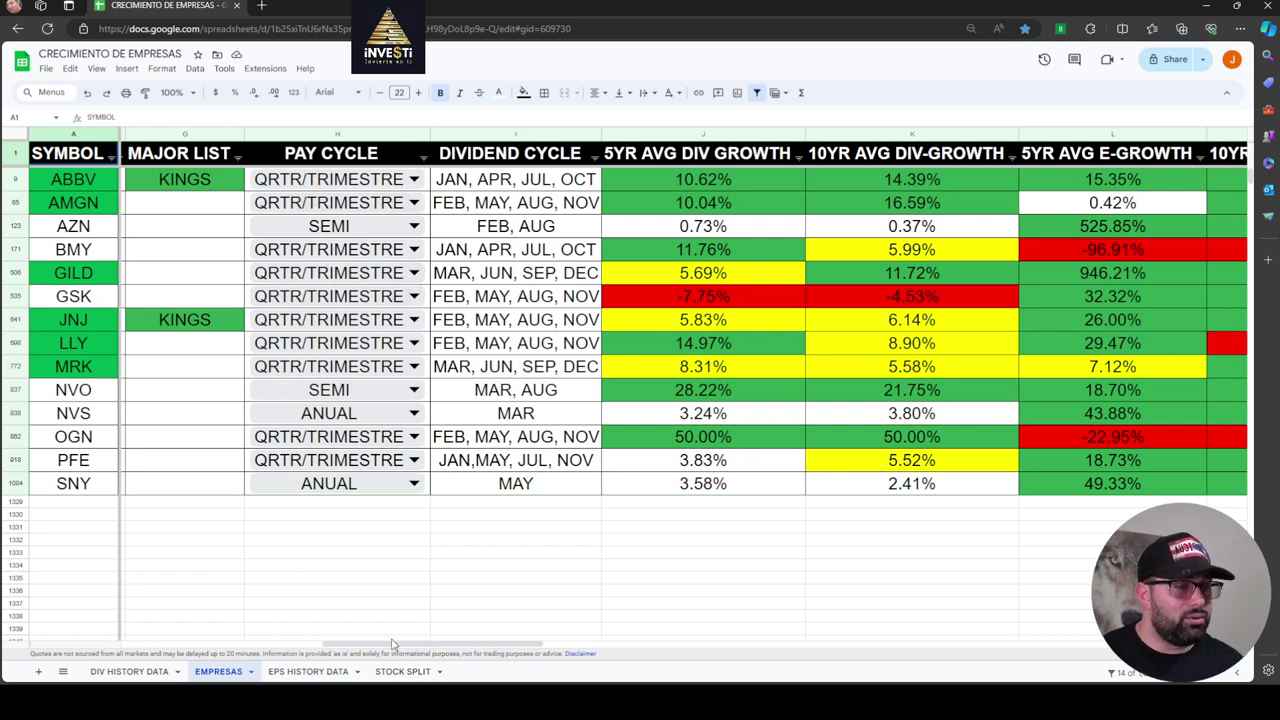
{"action": "left_click_drag", "start_coordinate": [393, 648], "coordinate": [415, 648]}
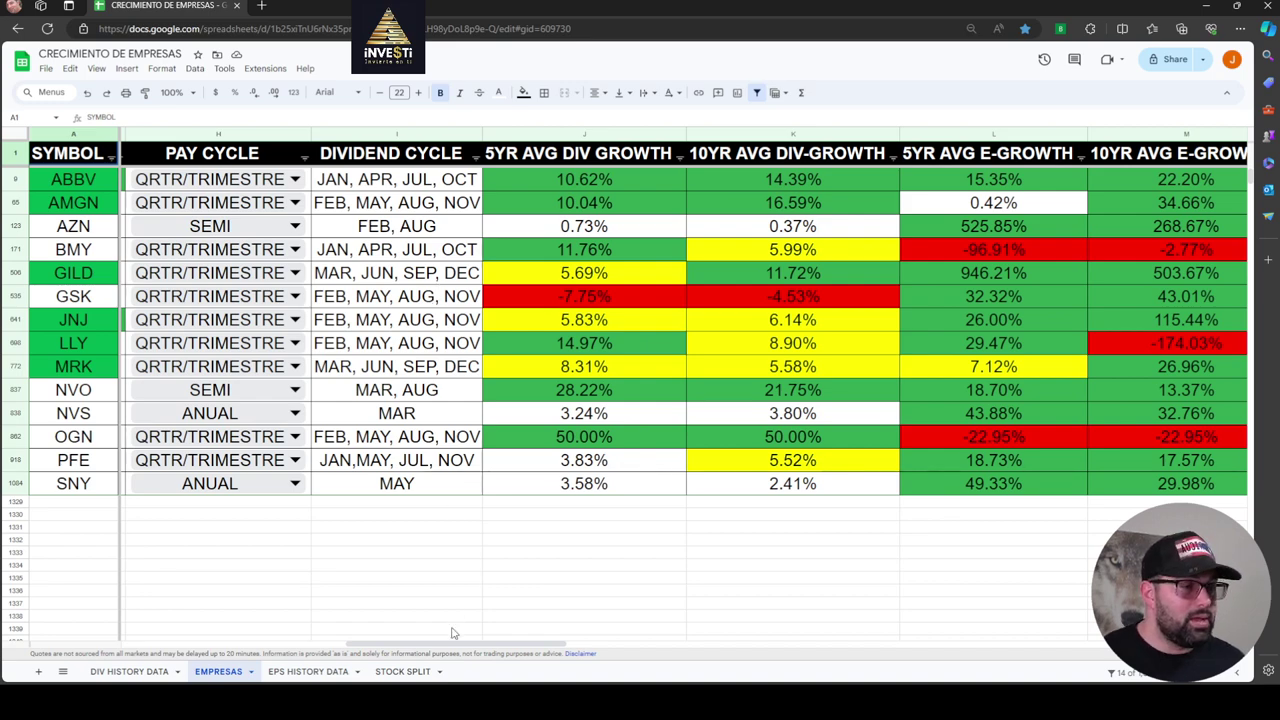
{"action": "left_click_drag", "start_coordinate": [452, 645], "coordinate": [520, 637]}
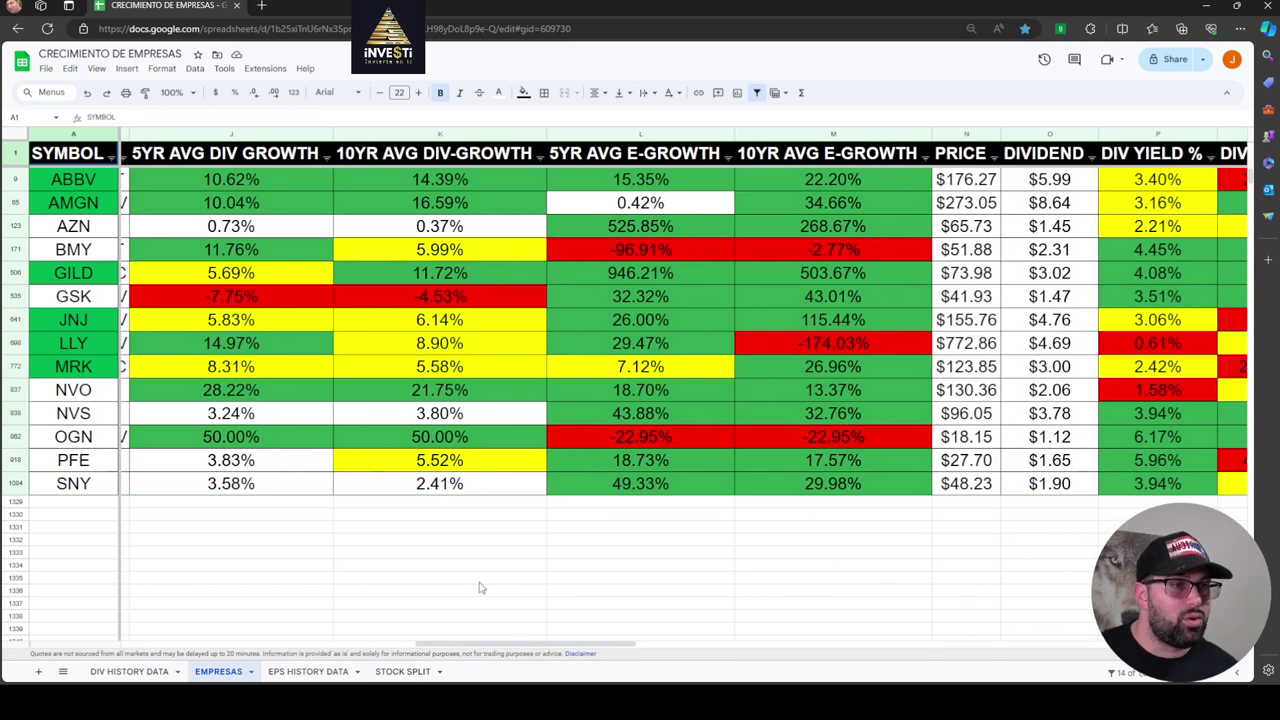
{"action": "left_click", "coordinate": [325, 161]}
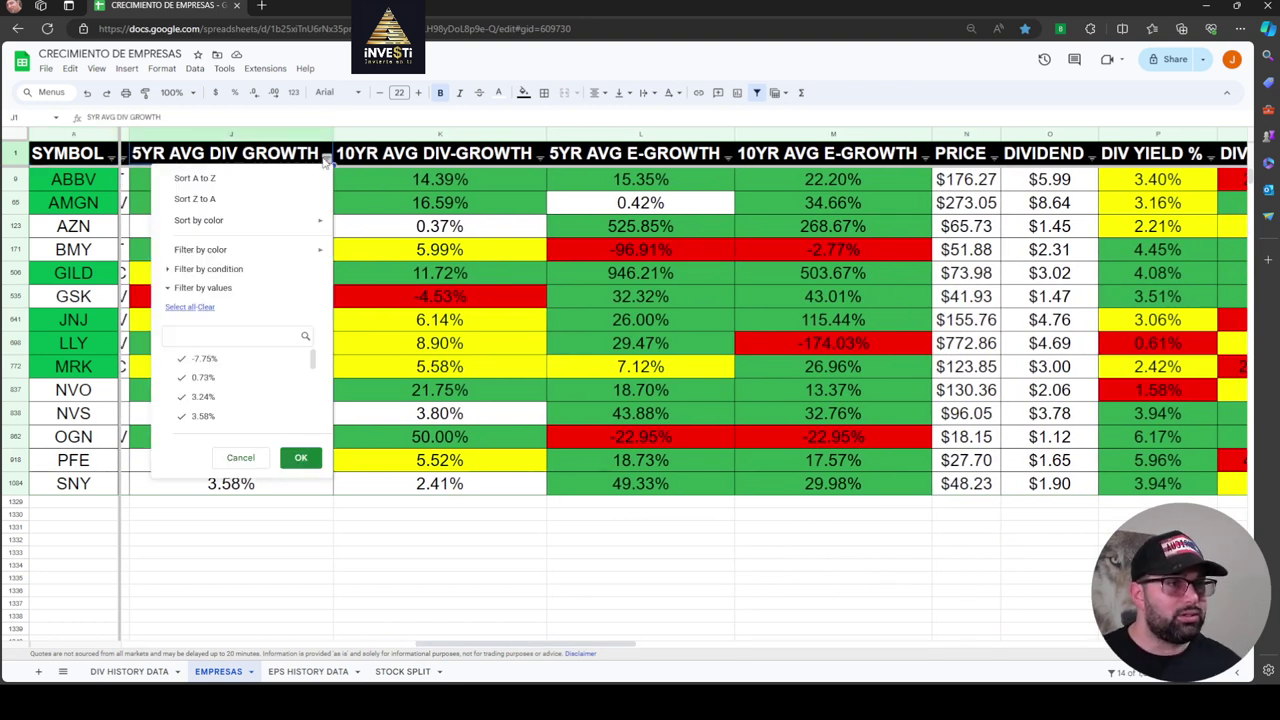
{"action": "left_click", "coordinate": [265, 198]}
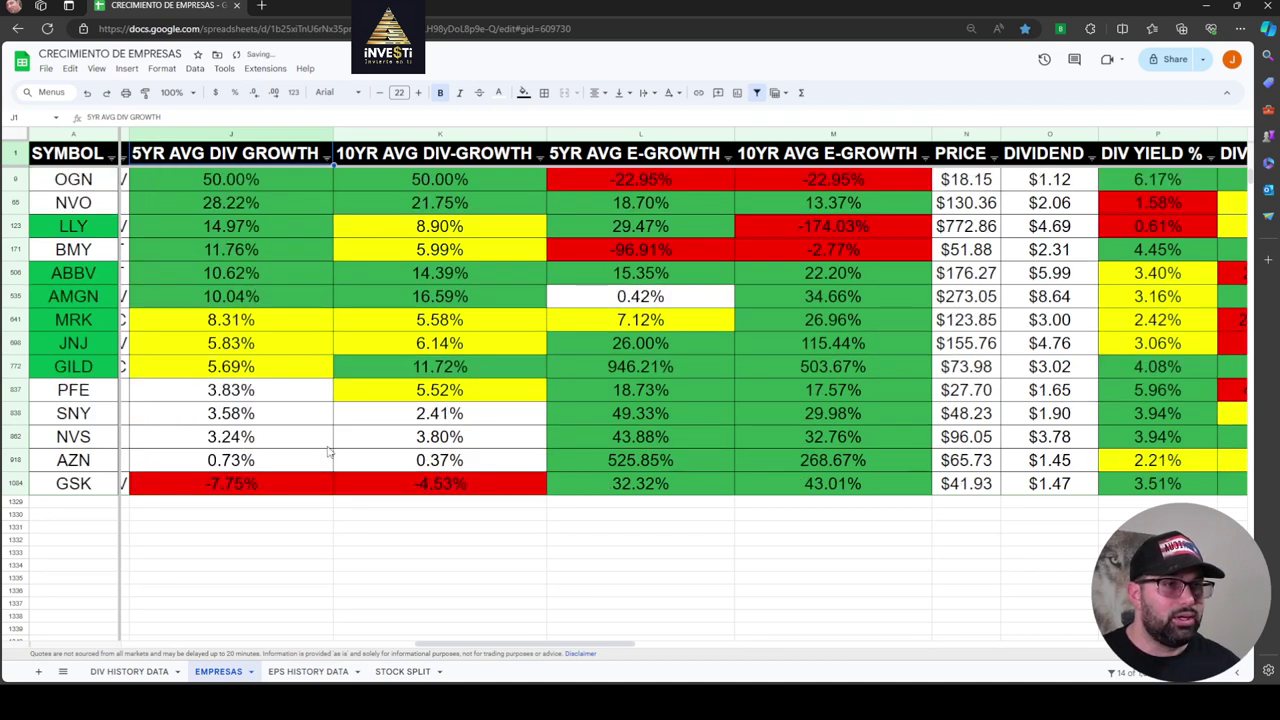
{"action": "left_click", "coordinate": [375, 540]}
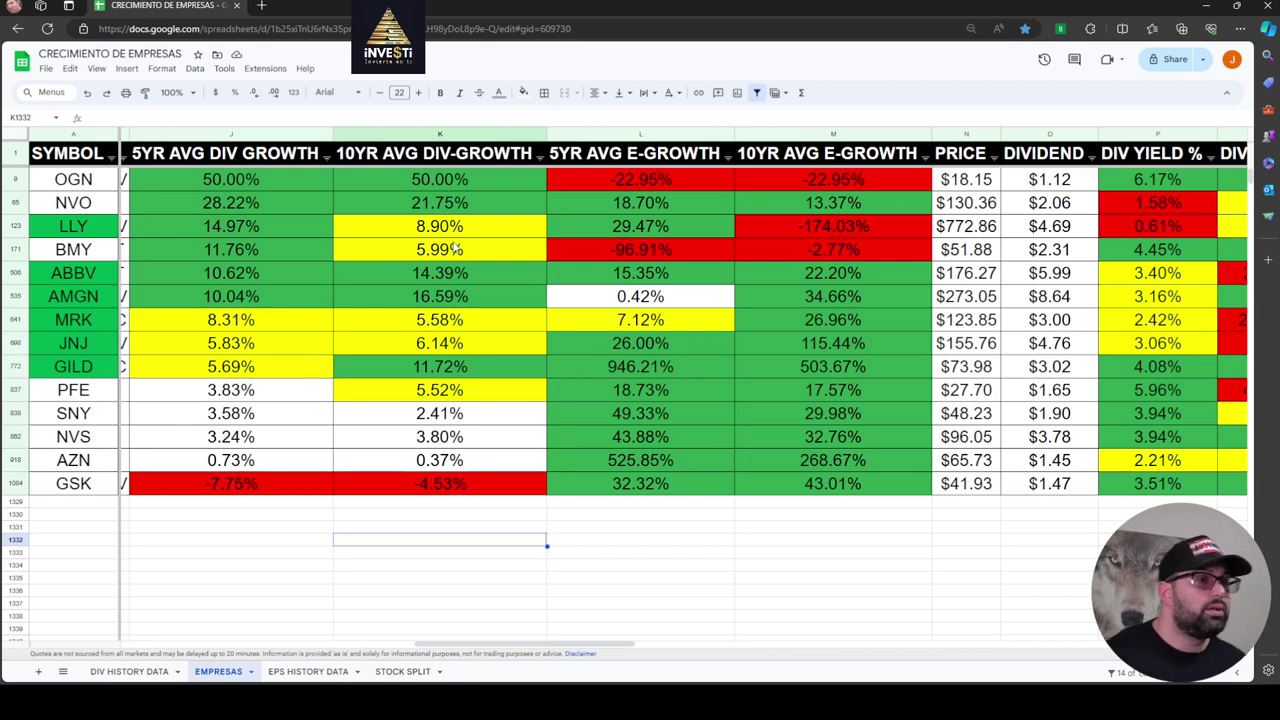
{"action": "left_click", "coordinate": [540, 157]}
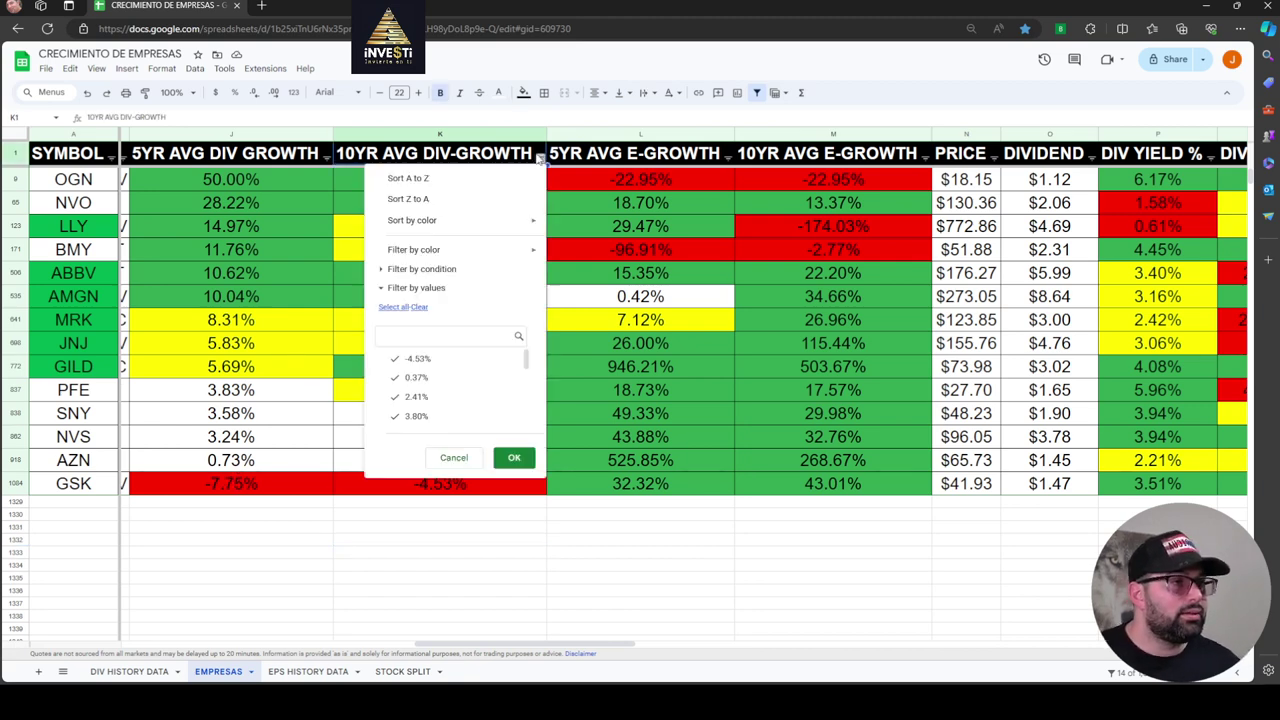
{"action": "left_click", "coordinate": [480, 194]}
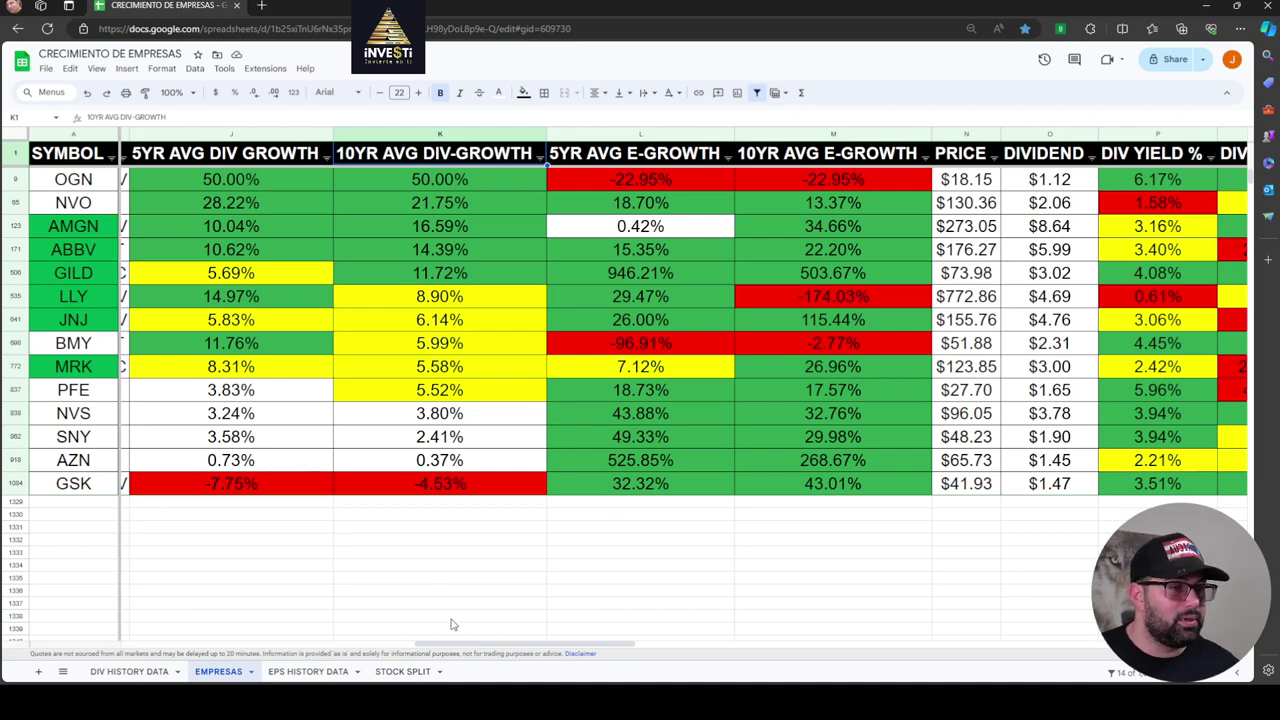
Sort the companies in descending order by 5YR AVG E-GROWTH, and then by 10YR AVG E-GROWTH
{"action": "left_click_drag", "start_coordinate": [462, 645], "coordinate": [540, 638]}
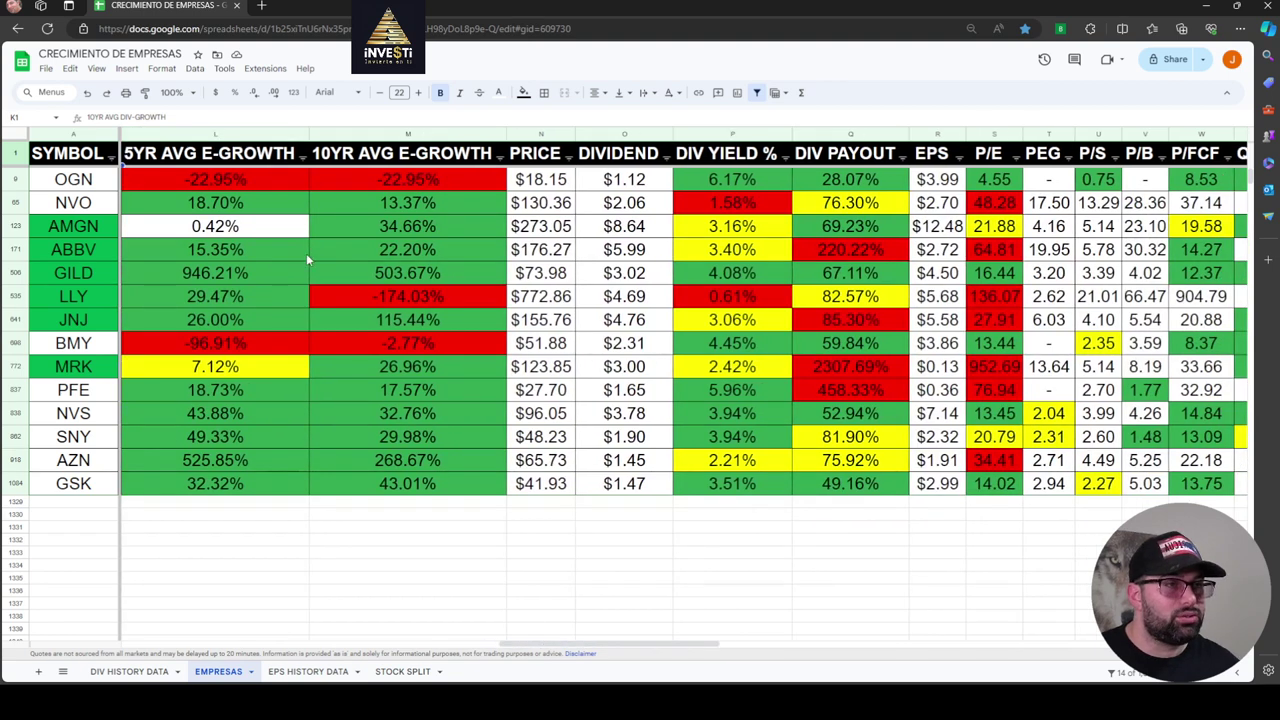
{"action": "left_click", "coordinate": [302, 160]}
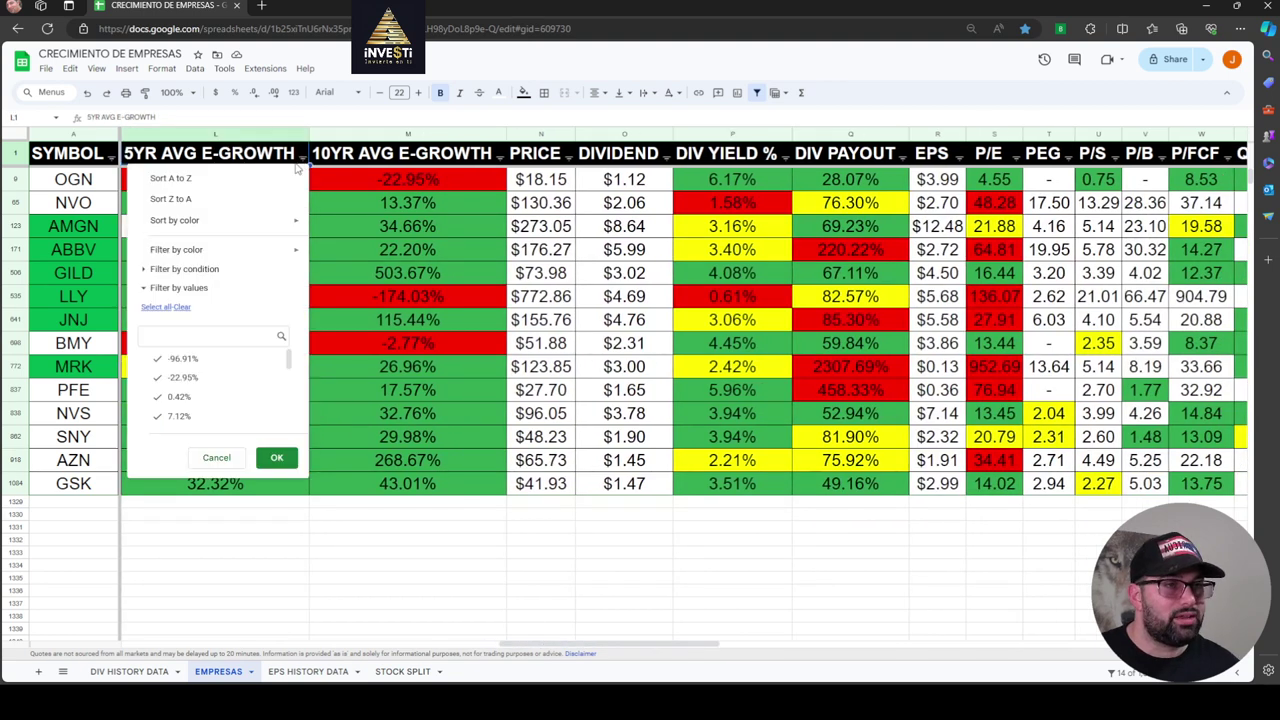
{"action": "left_click", "coordinate": [230, 200]}
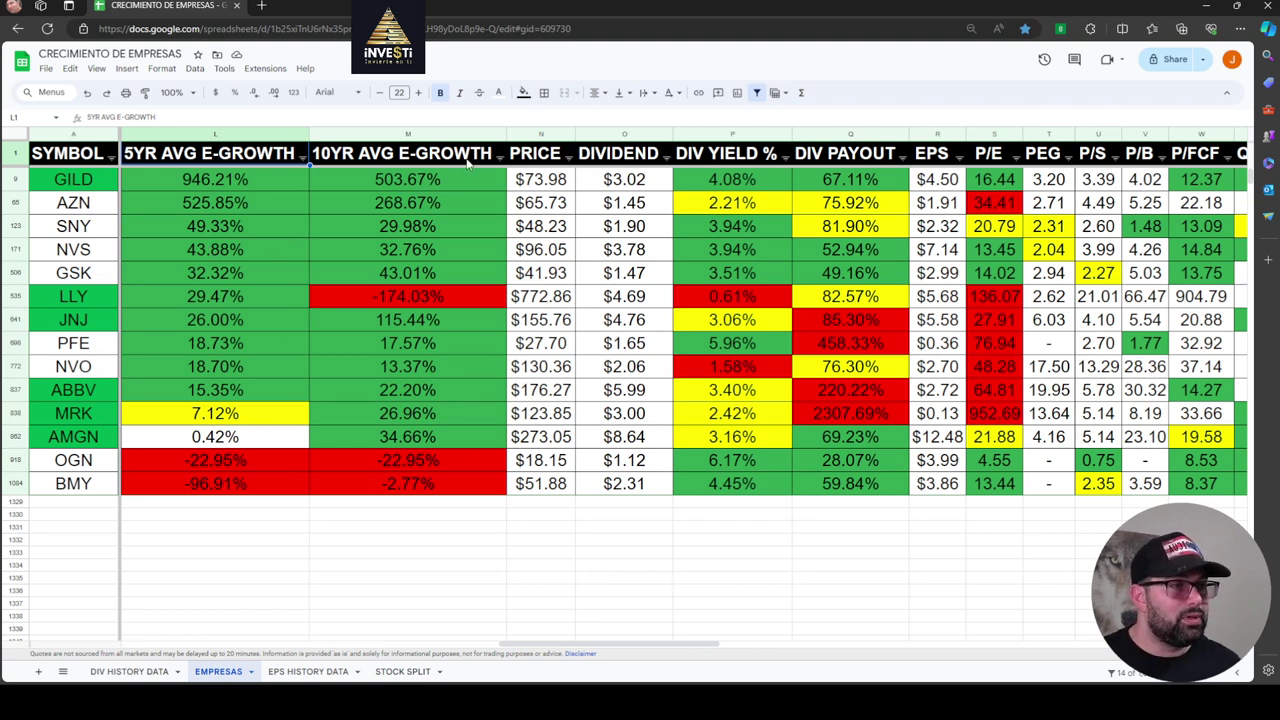
{"action": "left_click", "coordinate": [497, 154]}
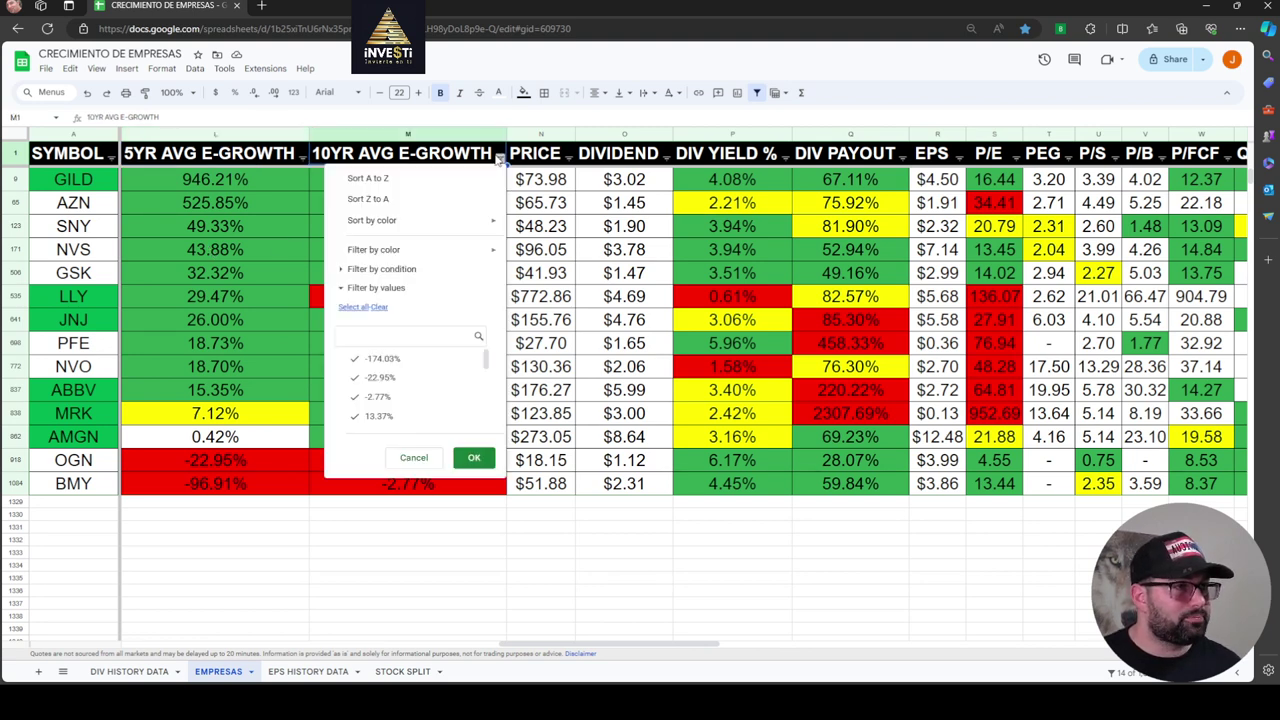
{"action": "left_click", "coordinate": [440, 198]}
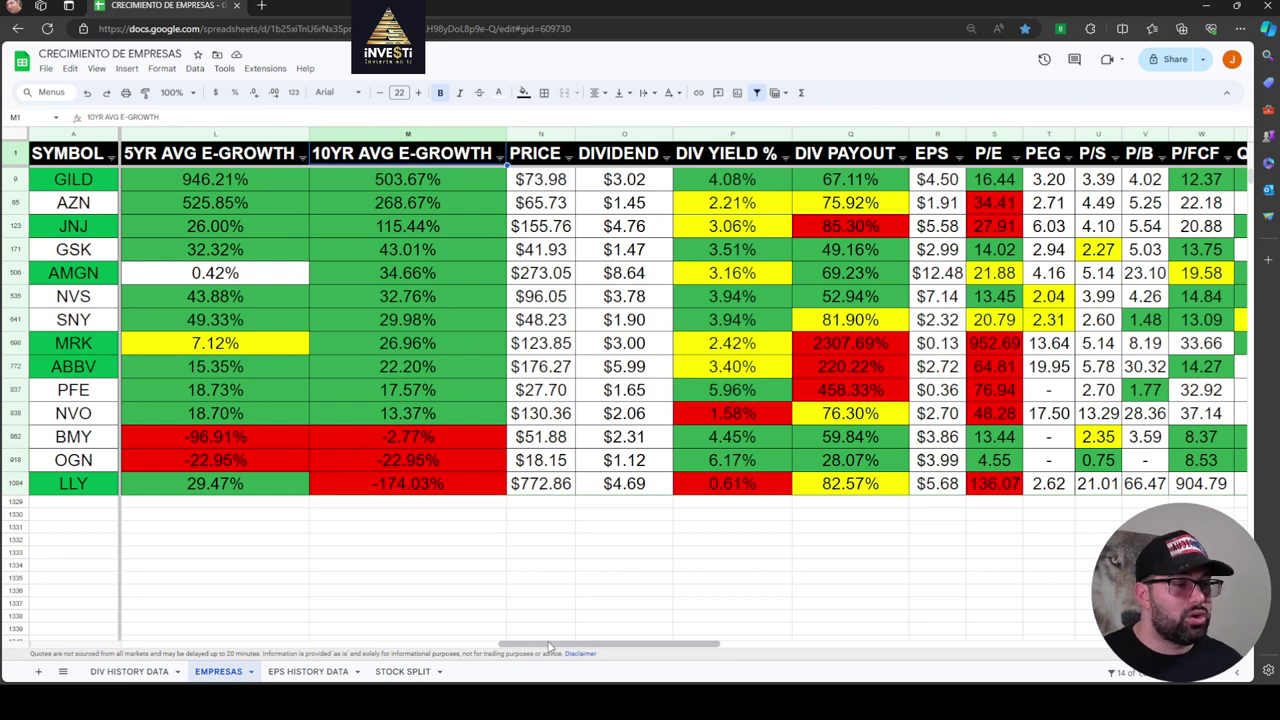
Sort the company list by DIV YIELD % from highest to lowest
{"action": "left_click_drag", "start_coordinate": [548, 646], "coordinate": [594, 650]}
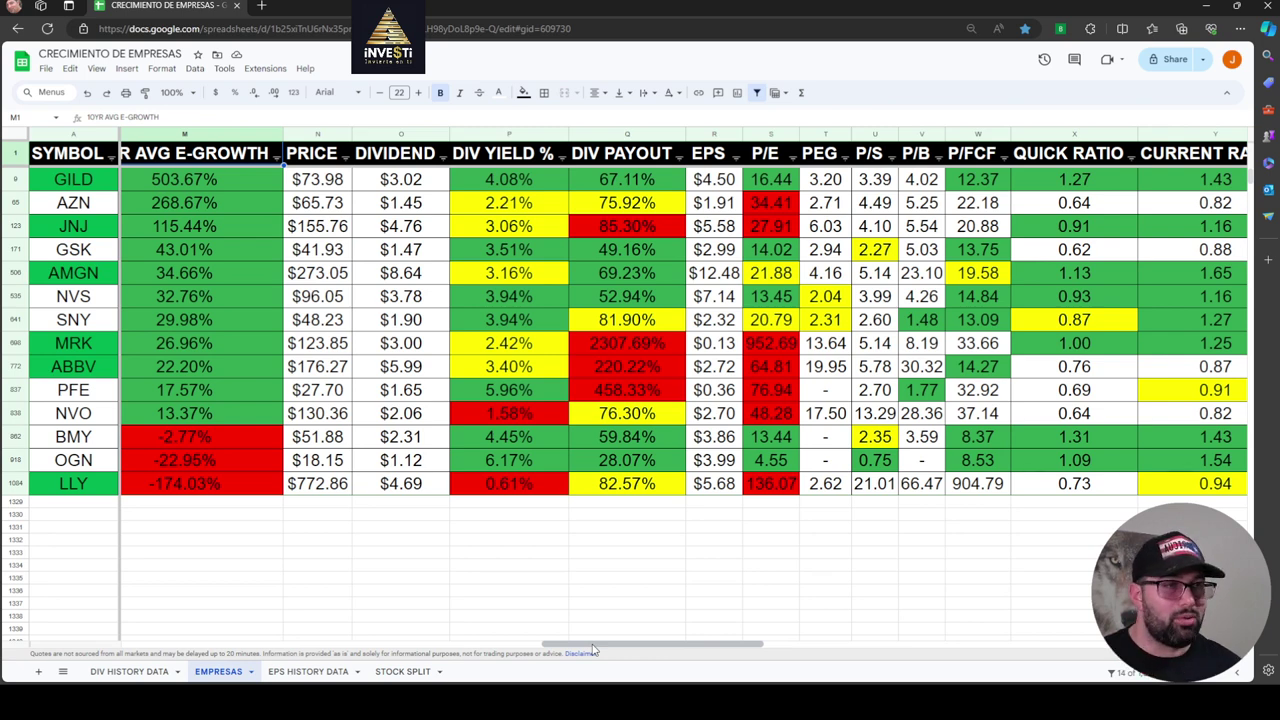
{"action": "left_click_drag", "start_coordinate": [595, 650], "coordinate": [625, 655]}
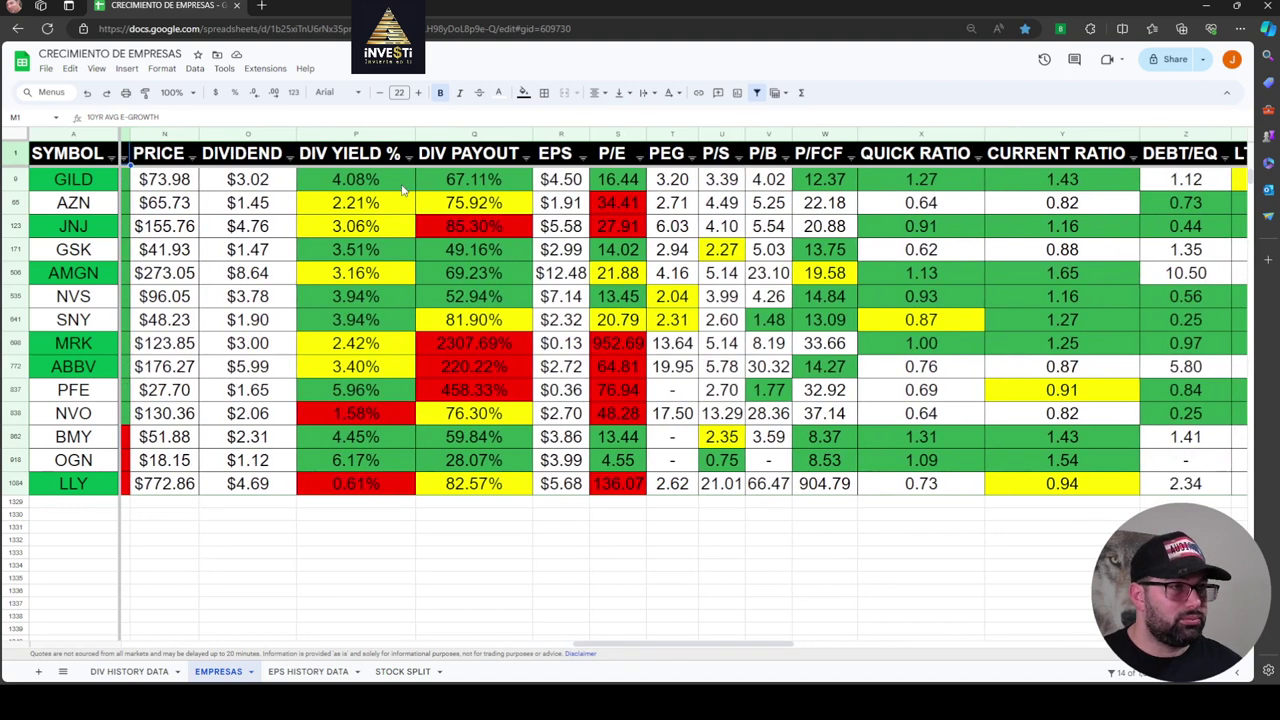
{"action": "left_click", "coordinate": [408, 158]}
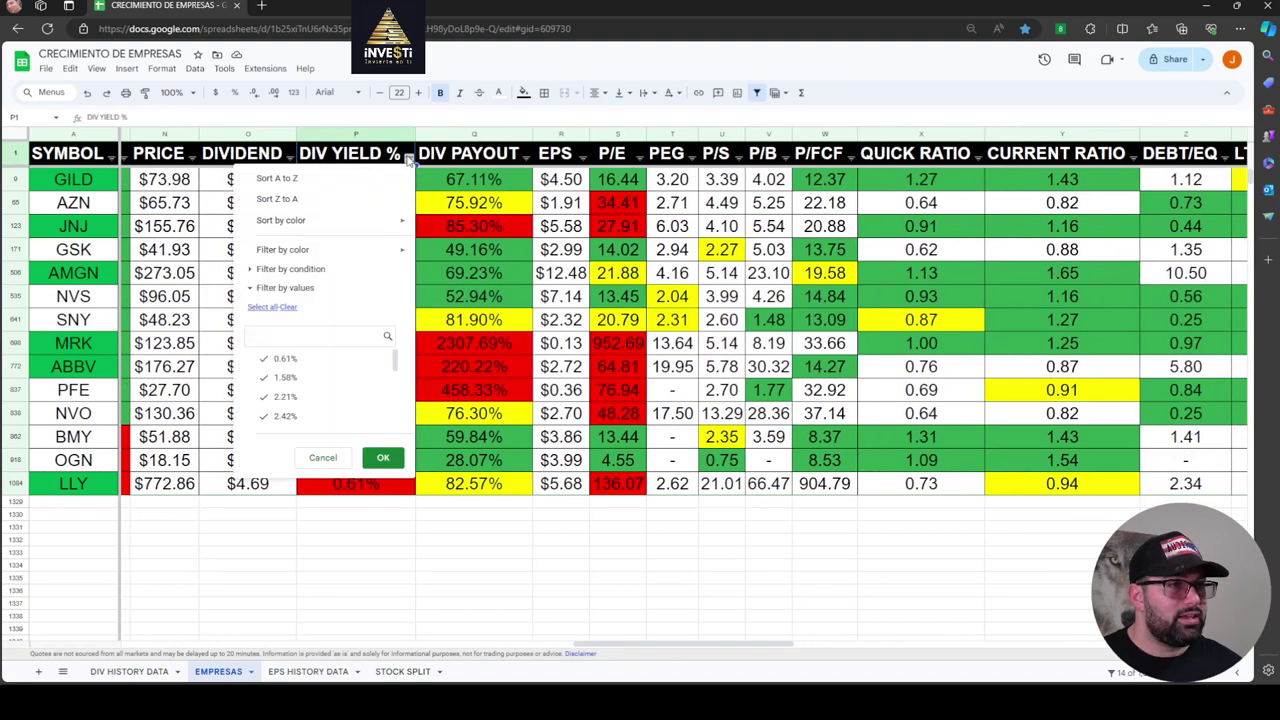
{"action": "left_click", "coordinate": [343, 198]}
{"action": "left_click", "coordinate": [436, 550]}
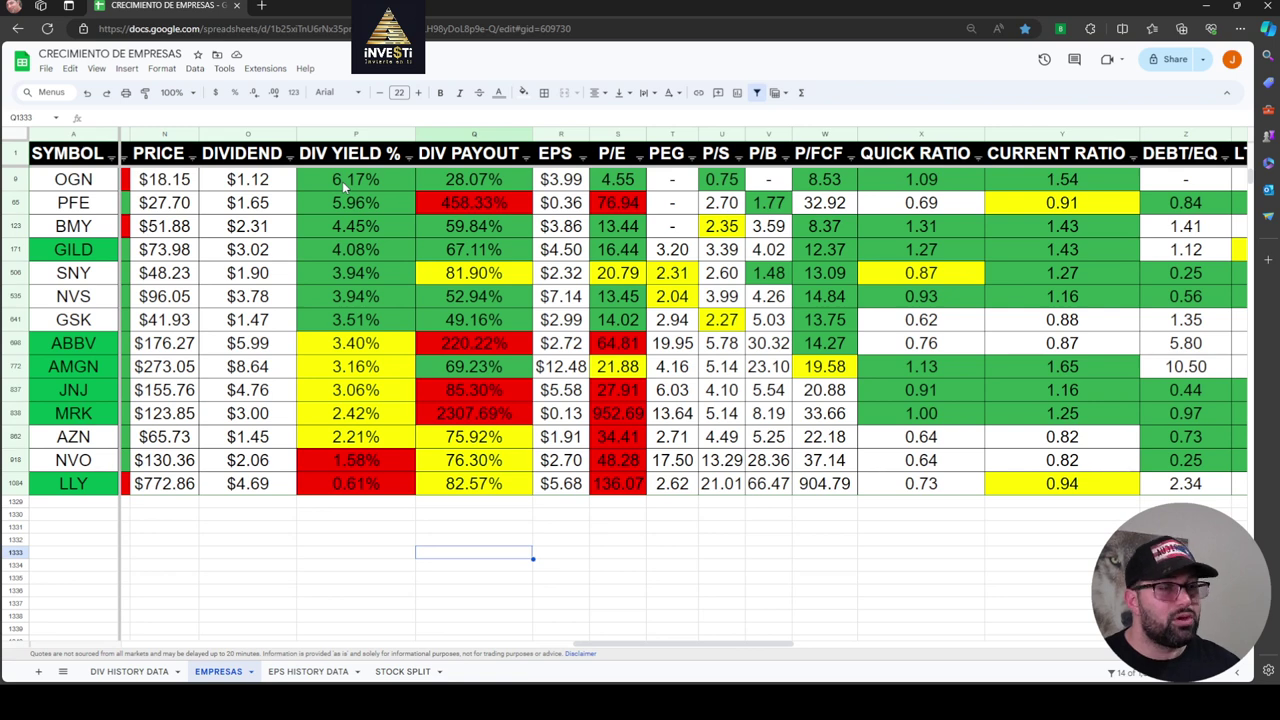
Sort the company list by DIV PAYOUT, first in descending and finally in ascending order
{"action": "left_click", "coordinate": [525, 161]}
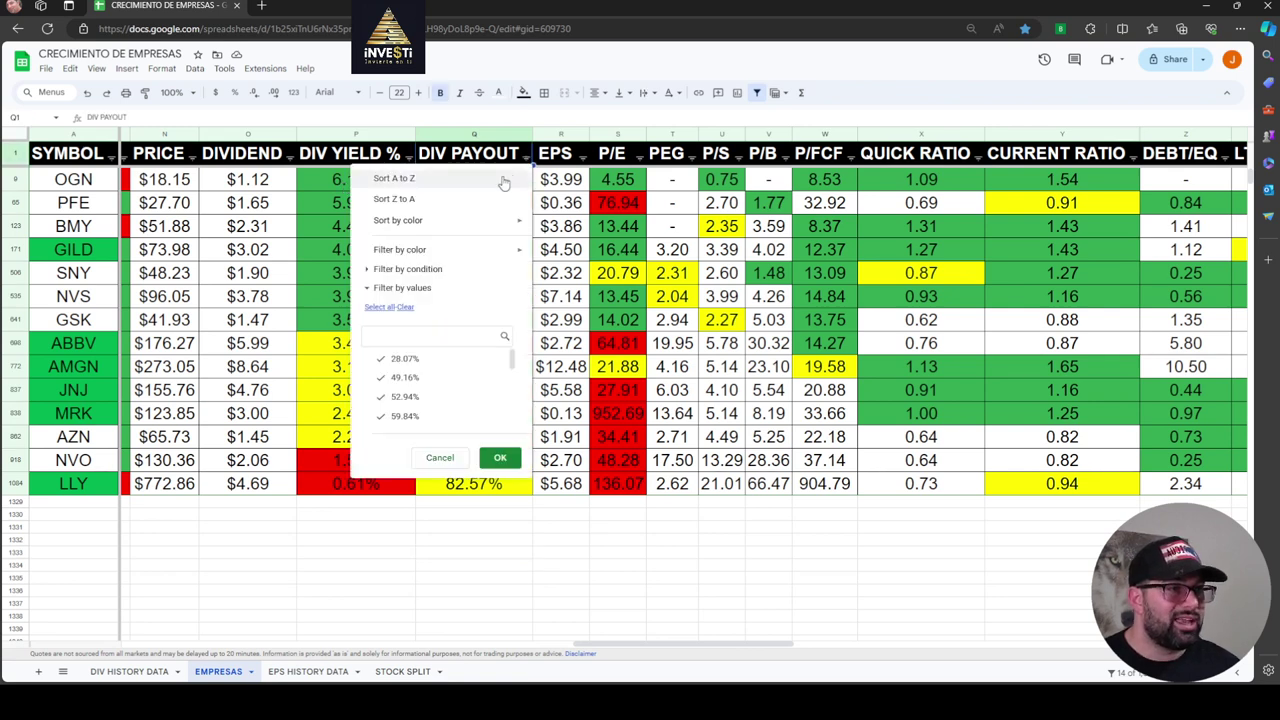
{"action": "left_click", "coordinate": [497, 202]}
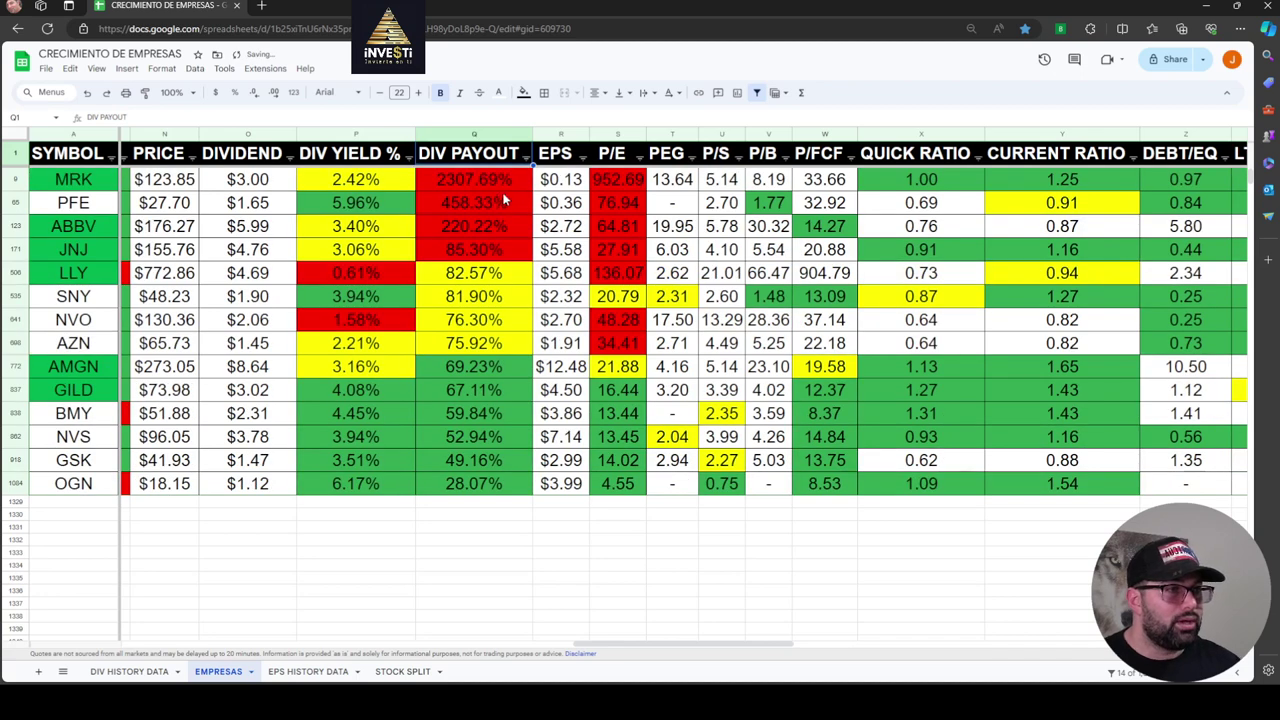
{"action": "left_click", "coordinate": [526, 156]}
{"action": "left_click", "coordinate": [494, 180]}
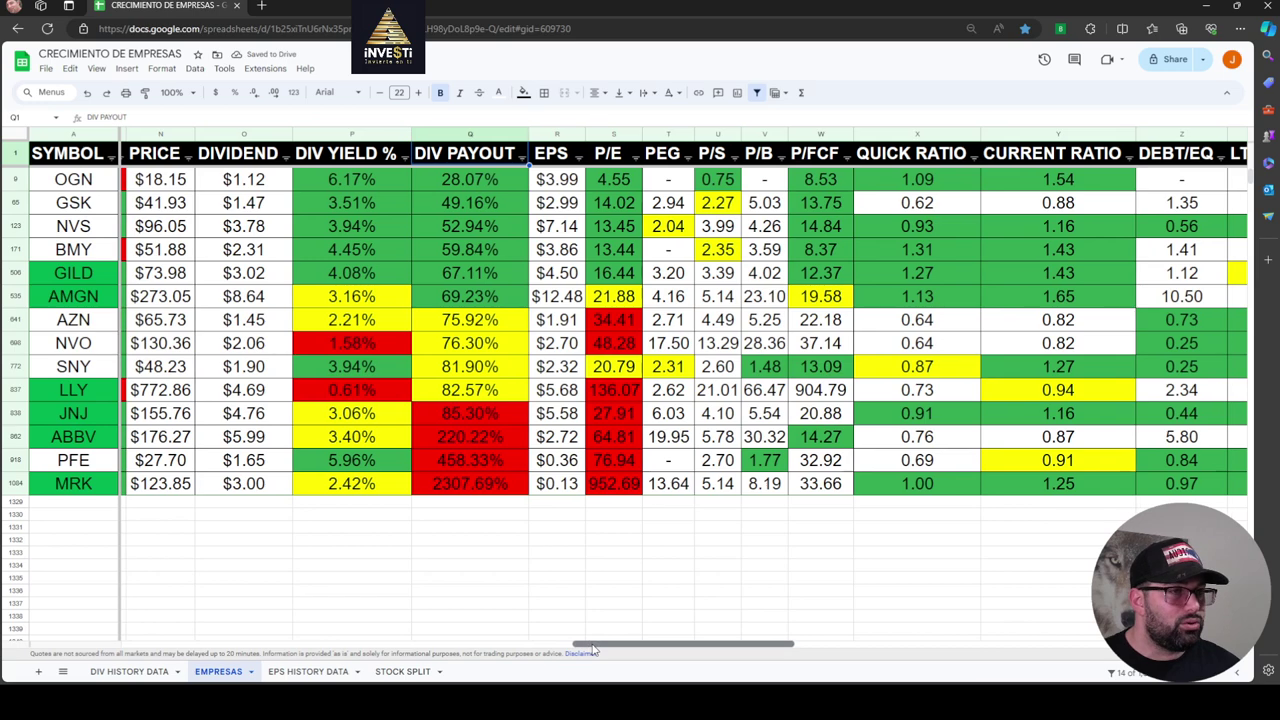
Sort the company list by P/E from lowest to highest
{"action": "left_click_drag", "start_coordinate": [585, 643], "coordinate": [650, 651]}
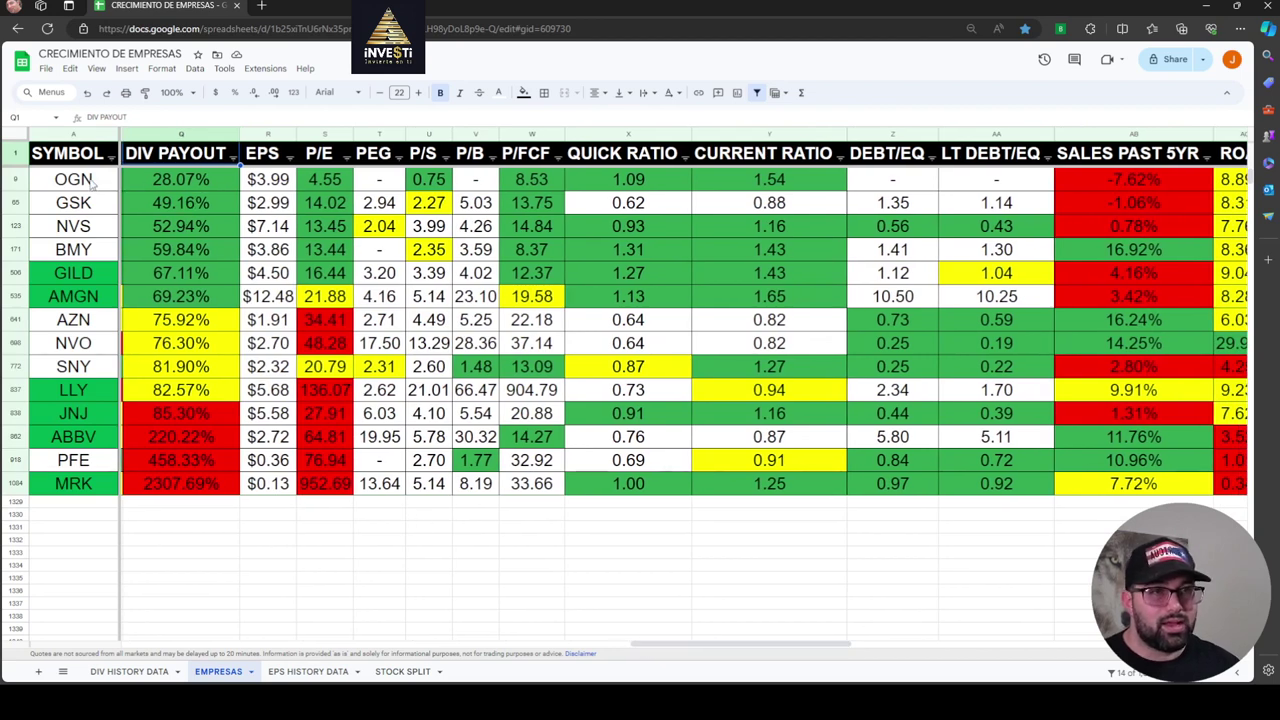
{"action": "left_click_drag", "start_coordinate": [660, 640], "coordinate": [603, 652]}
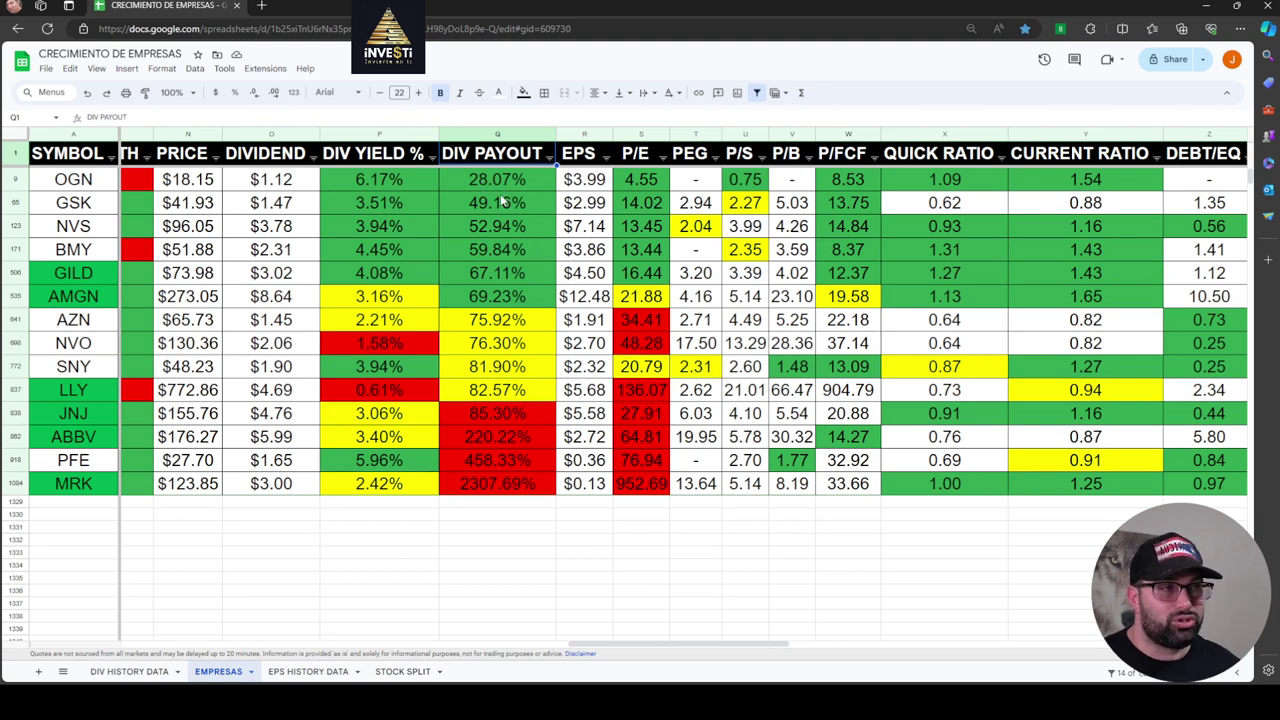
{"action": "left_click", "coordinate": [663, 160]}
{"action": "left_click", "coordinate": [640, 180]}
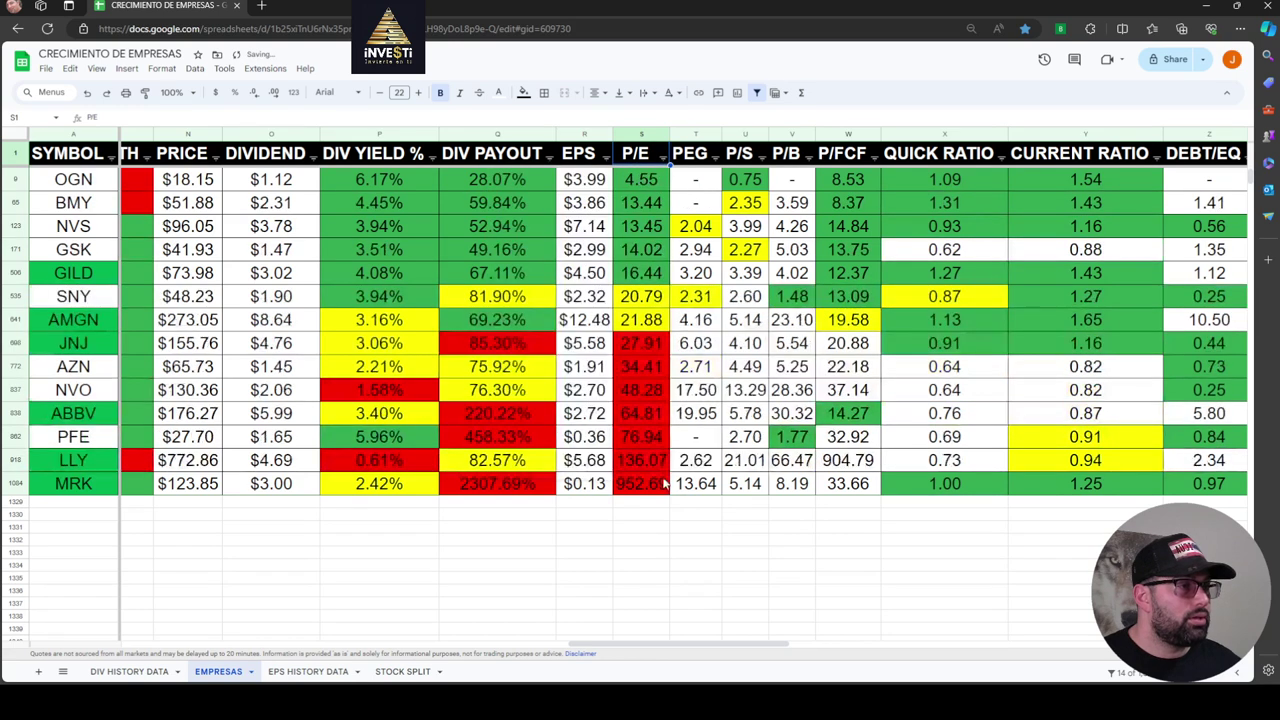
Sort the companies in ascending order by PEG, and then by P/S
{"action": "left_click_drag", "start_coordinate": [655, 648], "coordinate": [662, 648]}
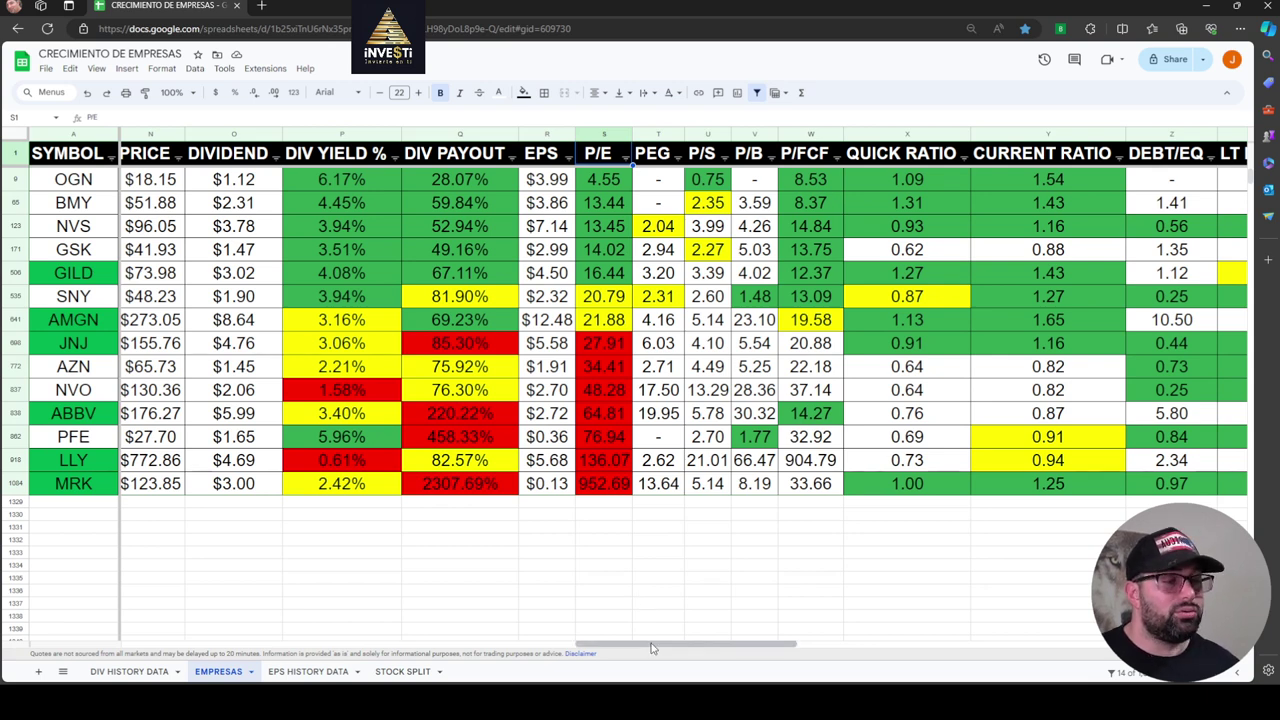
{"action": "left_click_drag", "start_coordinate": [651, 648], "coordinate": [658, 648]}
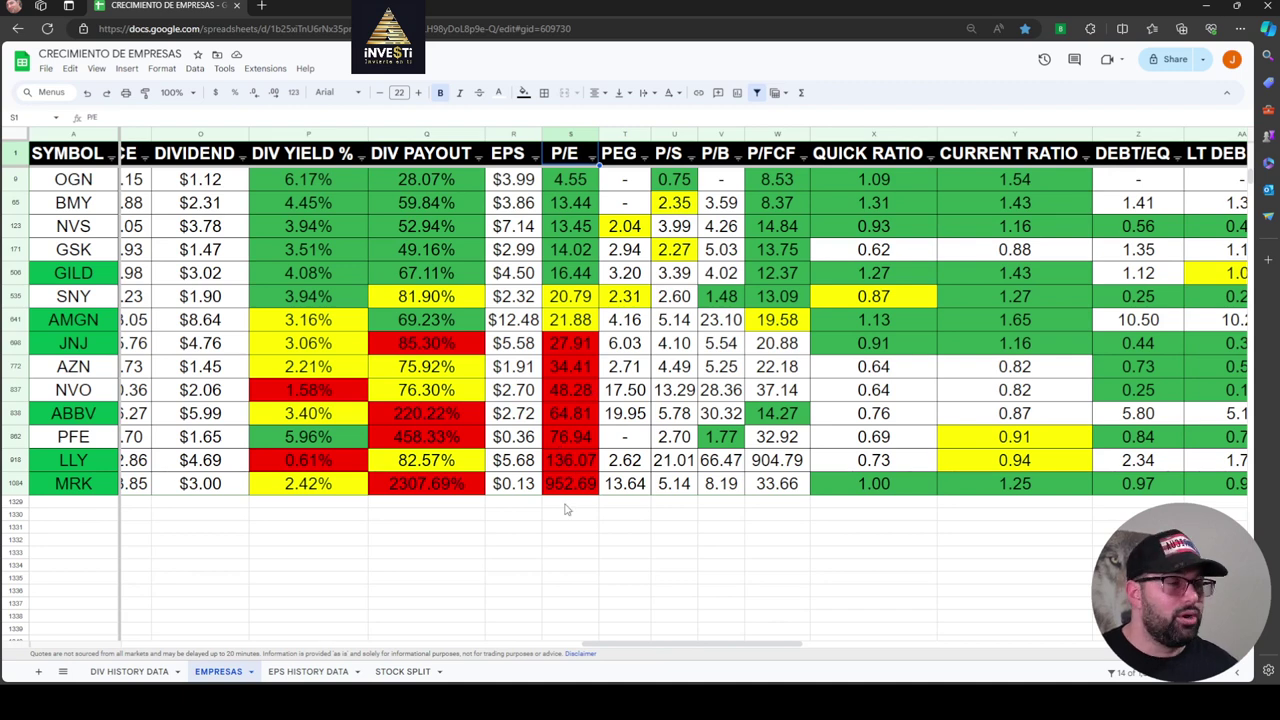
{"action": "left_click_drag", "start_coordinate": [643, 648], "coordinate": [659, 650]}
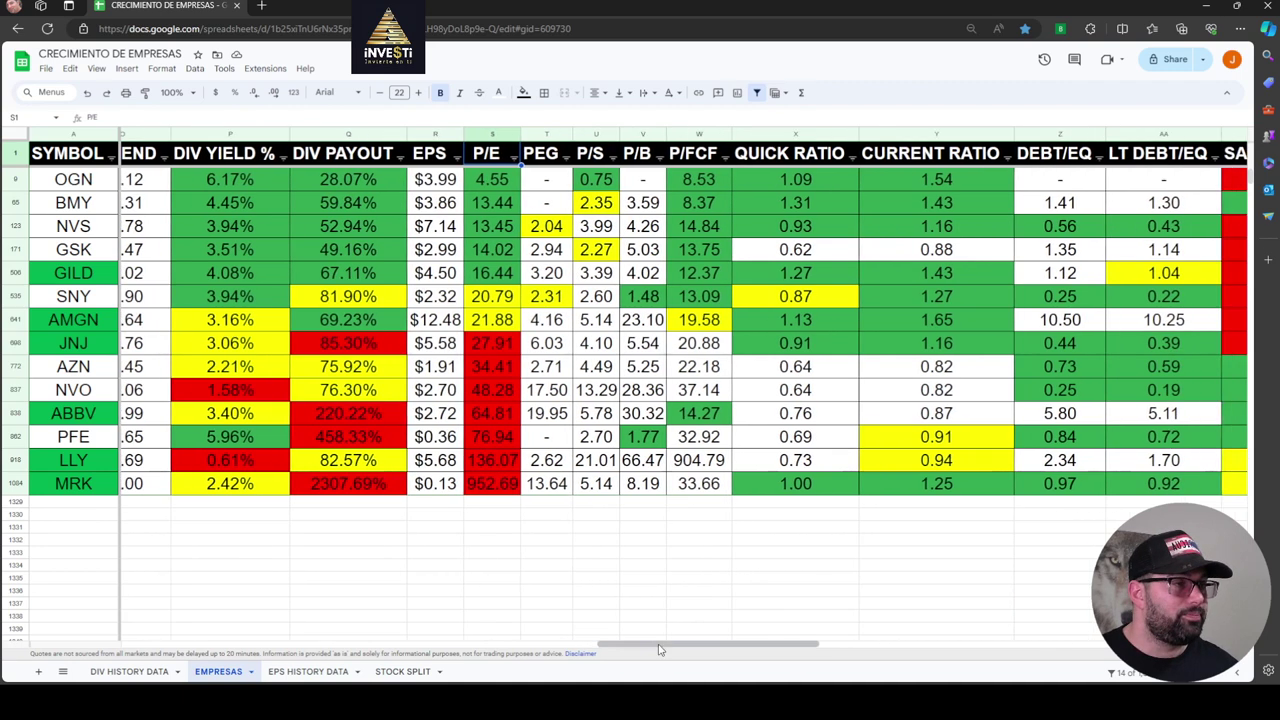
{"action": "left_click", "coordinate": [567, 158]}
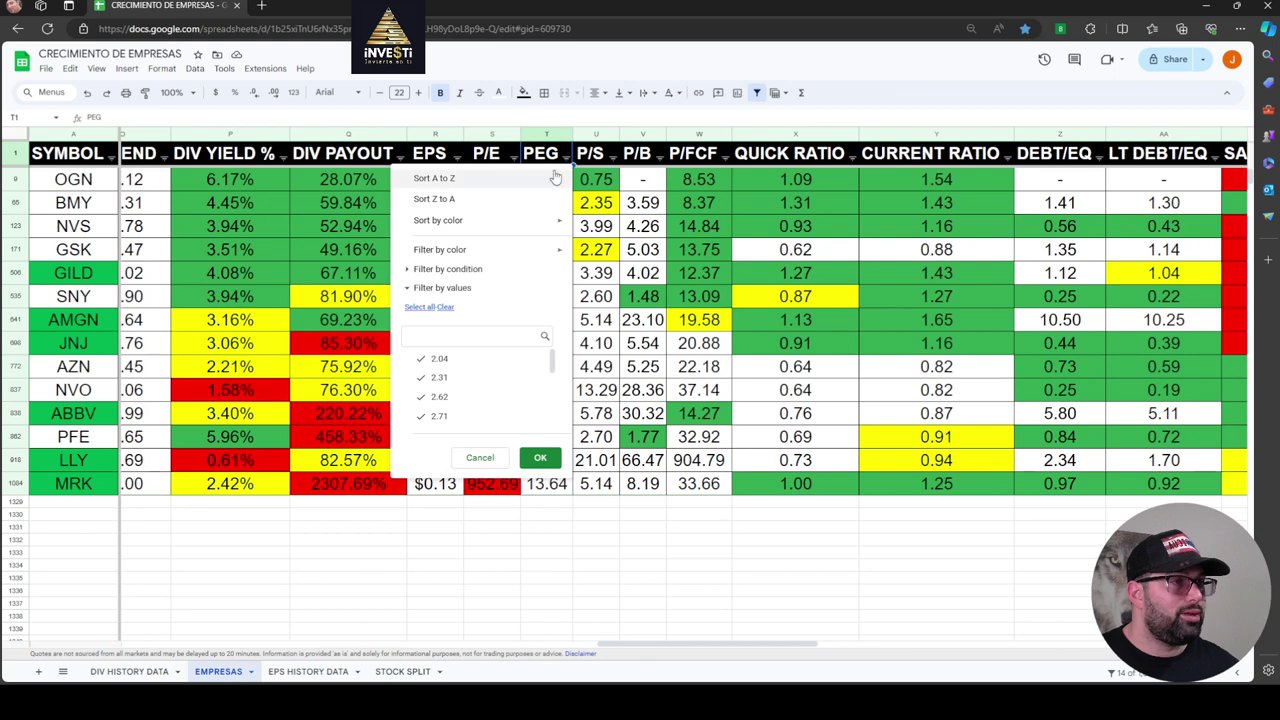
{"action": "left_click", "coordinate": [555, 177]}
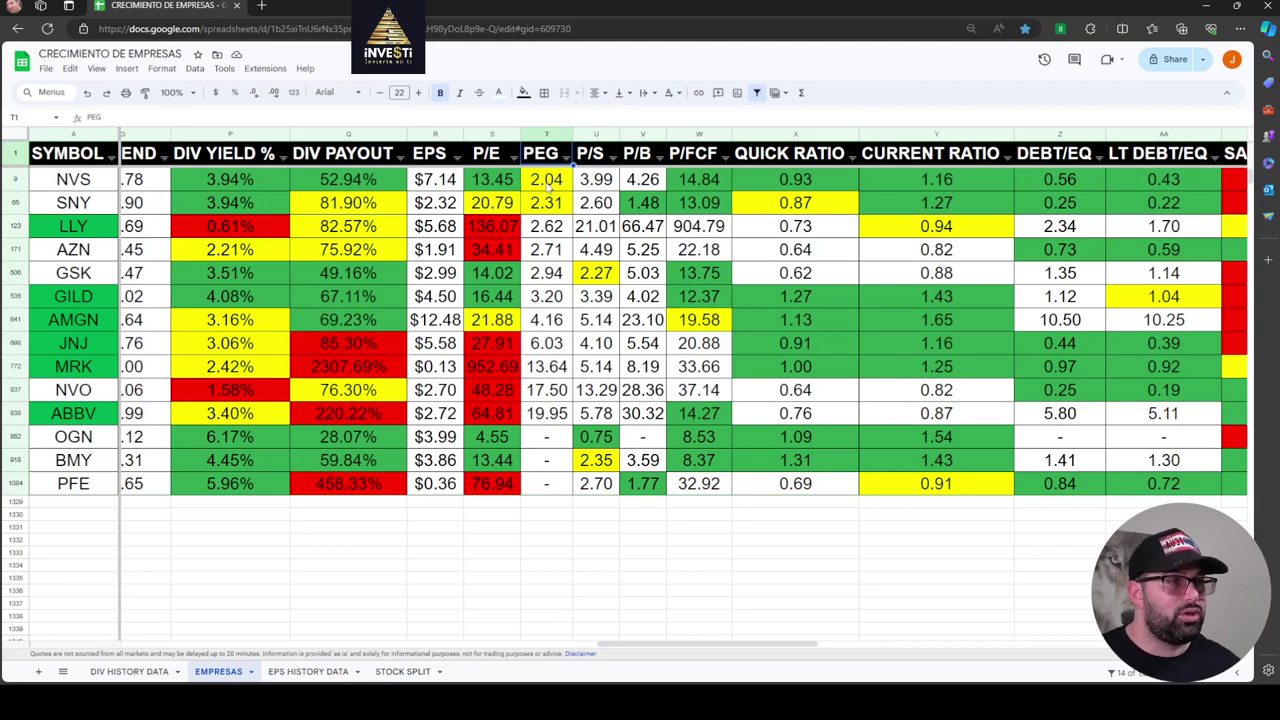
{"action": "left_click", "coordinate": [613, 157]}
{"action": "left_click", "coordinate": [586, 179]}
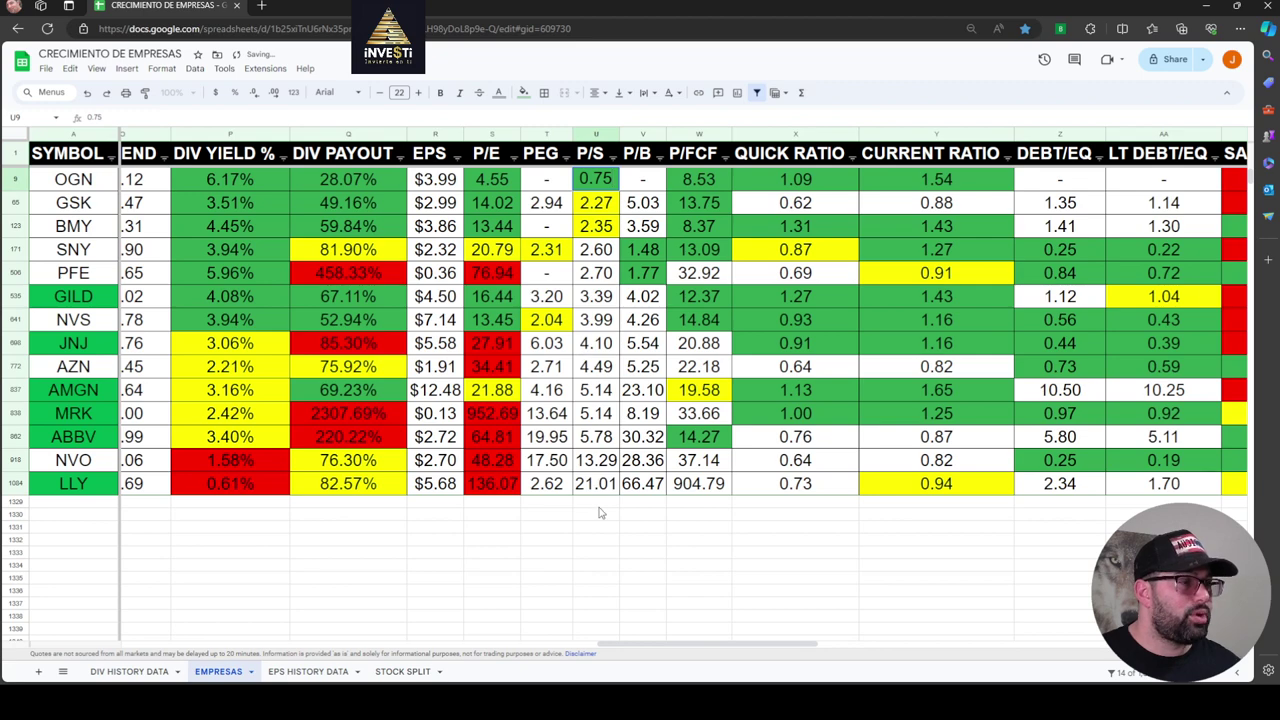
Sort the company list by P/B from lowest to highest
{"action": "left_click_drag", "start_coordinate": [644, 647], "coordinate": [727, 645]}
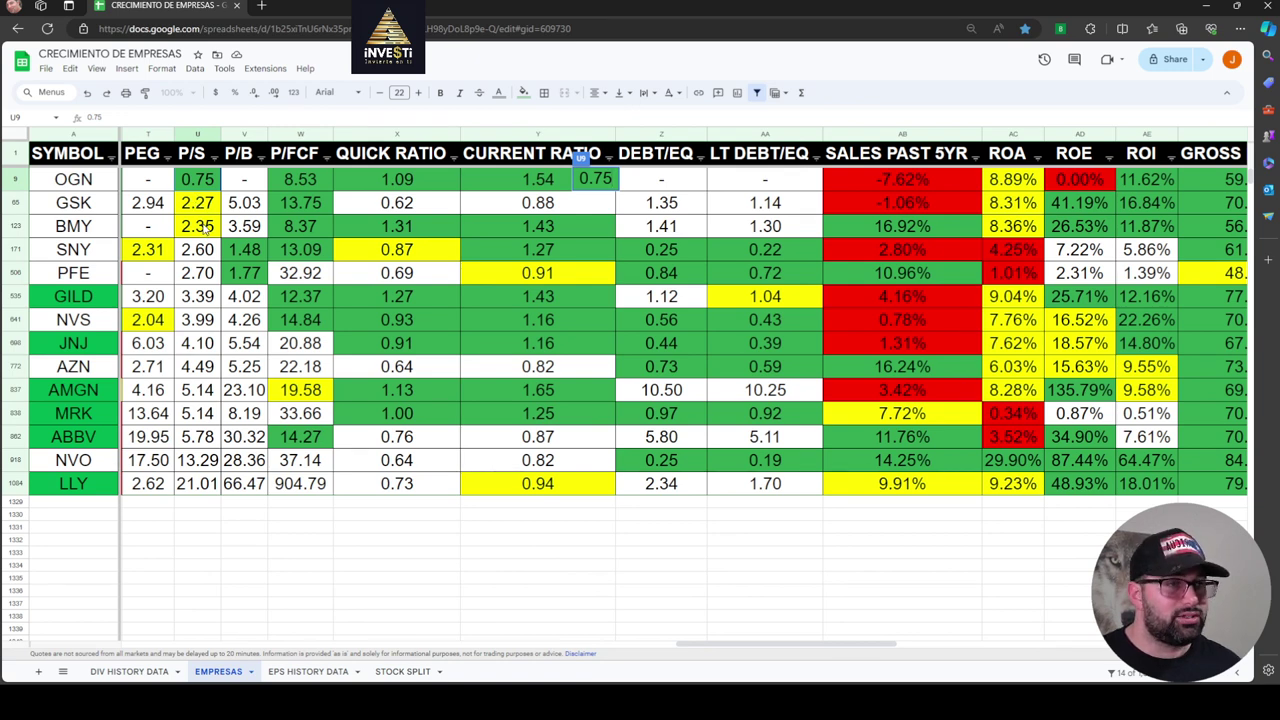
{"action": "left_click", "coordinate": [259, 158]}
{"action": "left_click", "coordinate": [235, 177]}
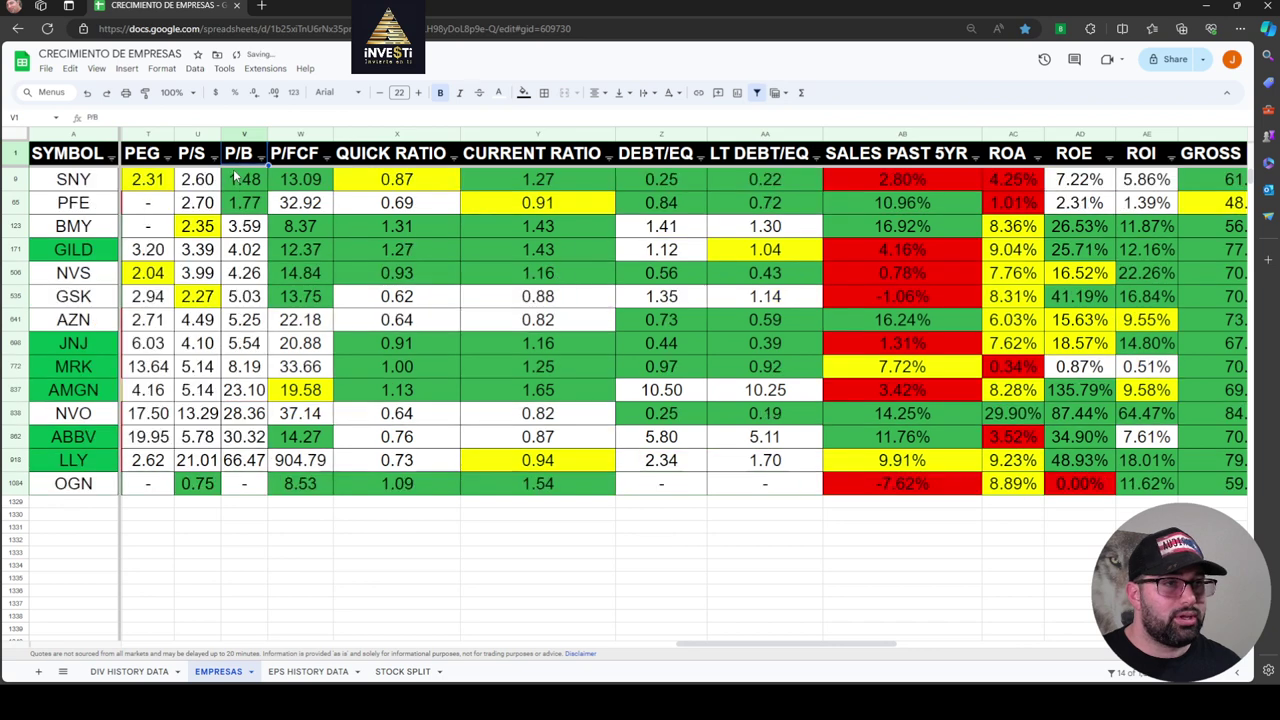
{"action": "left_click", "coordinate": [308, 543]}
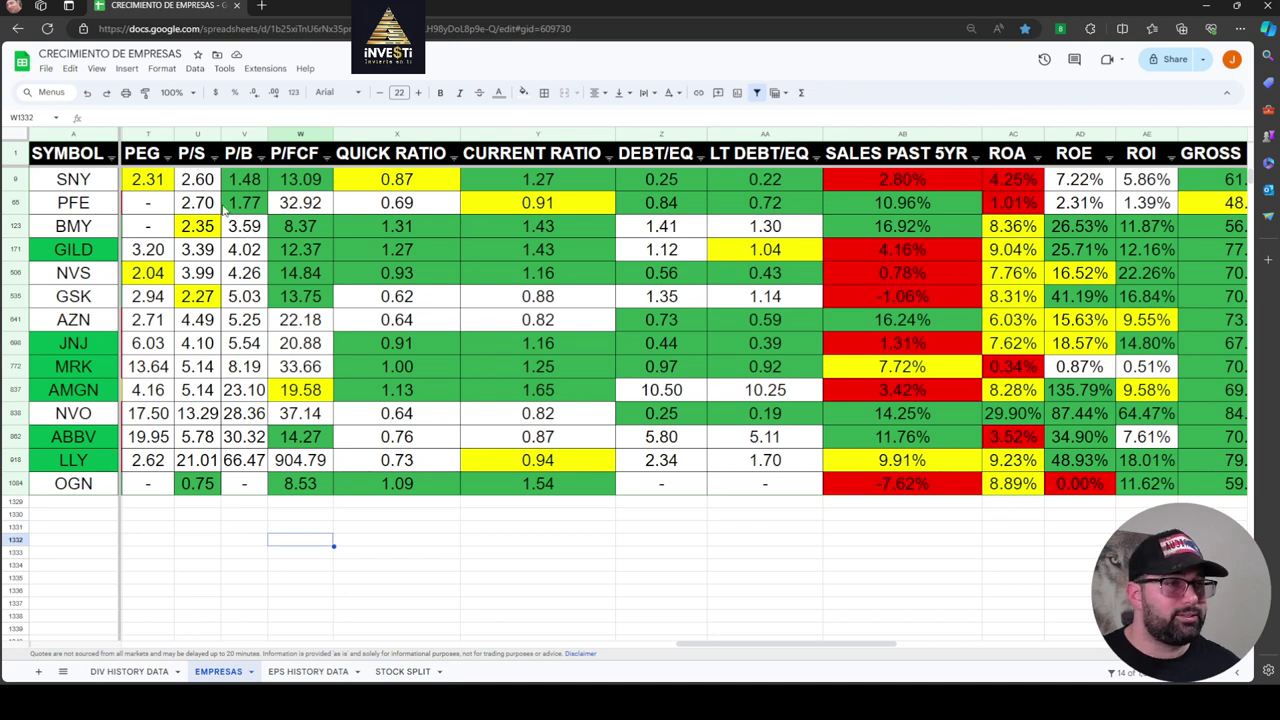
Sort the company list by P/FCF from lowest to highest
{"action": "left_click", "coordinate": [328, 157]}
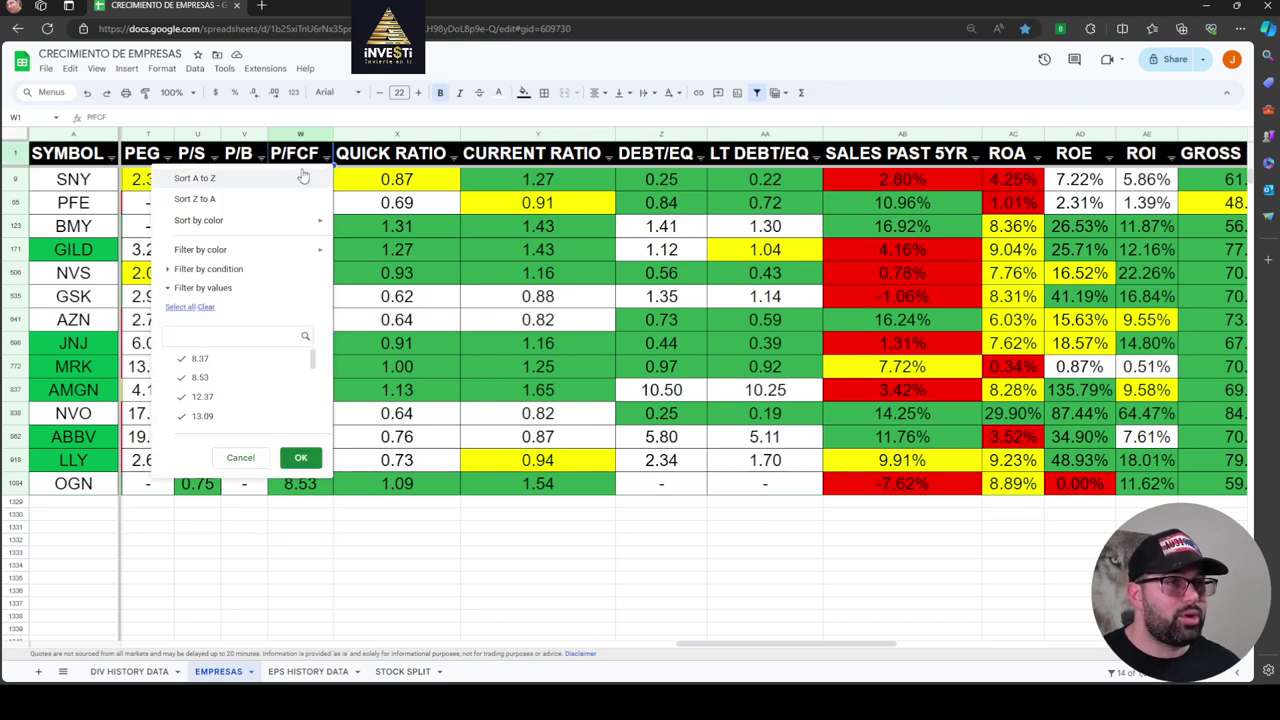
{"action": "left_click", "coordinate": [298, 179]}
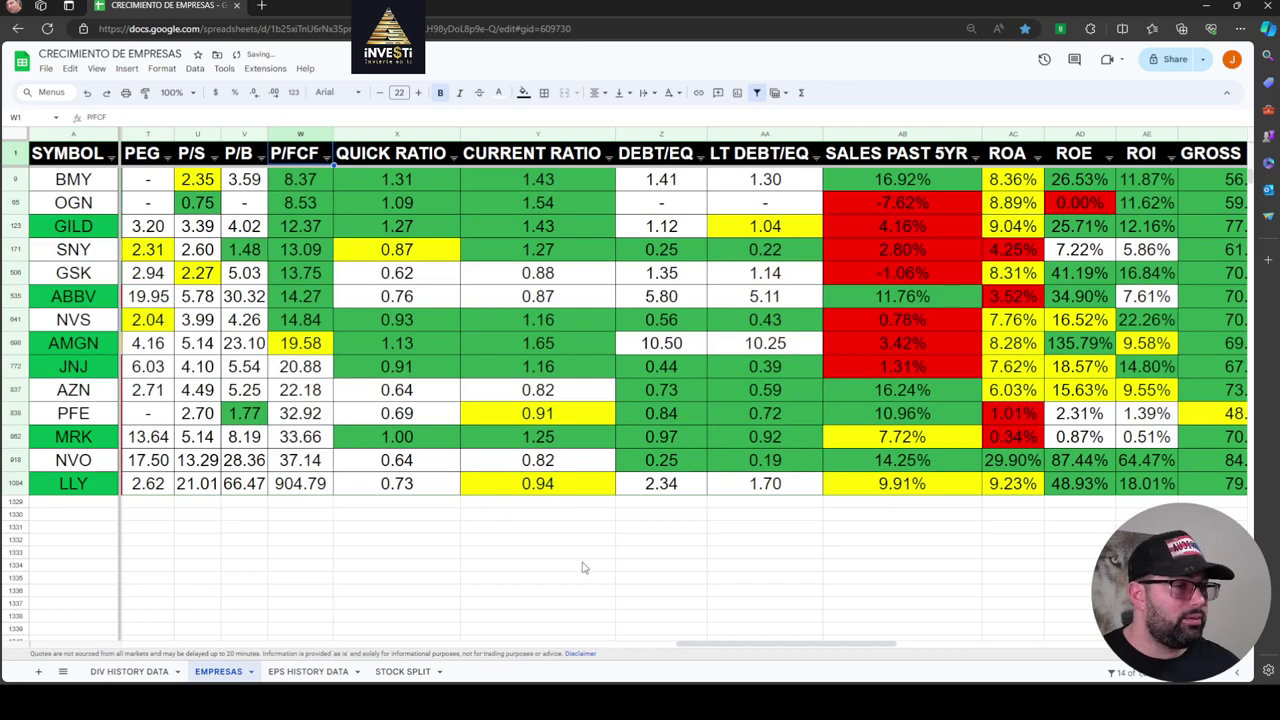
Sort the company list by QUICK RATIO, first in ascending and finally in descending order
{"action": "left_click_drag", "start_coordinate": [701, 643], "coordinate": [730, 650]}
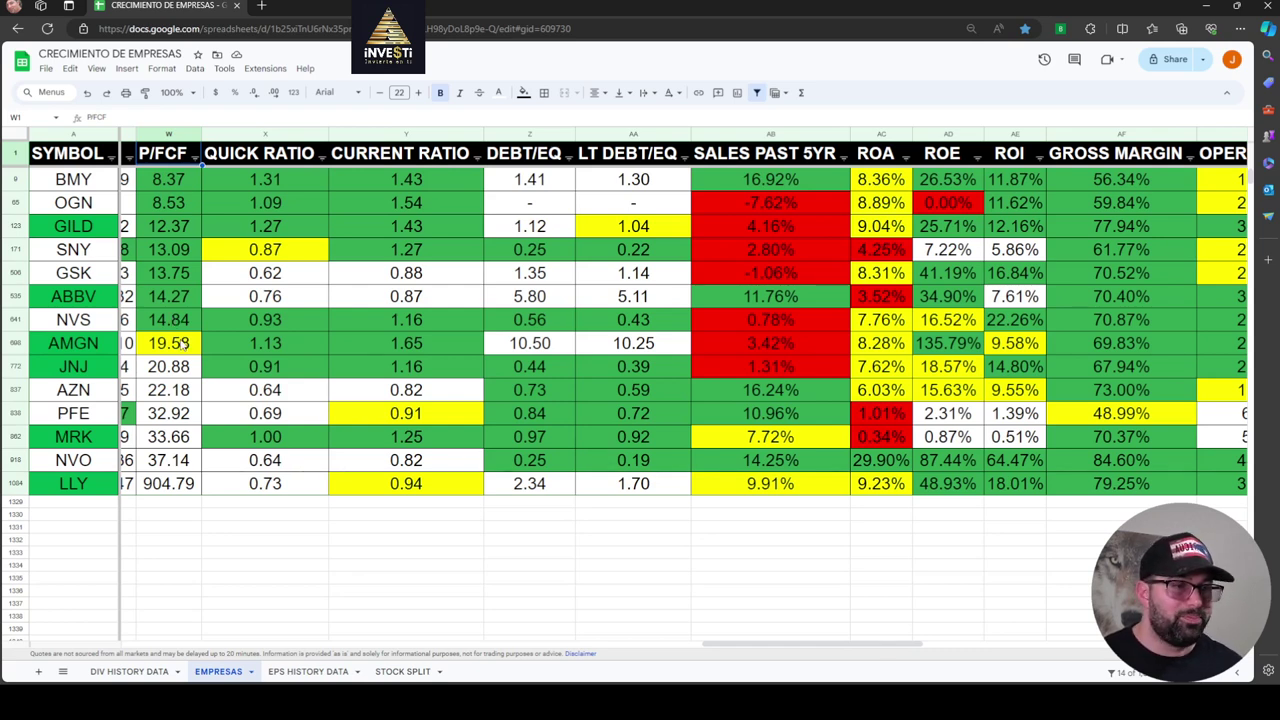
{"action": "double_click", "coordinate": [318, 160]}
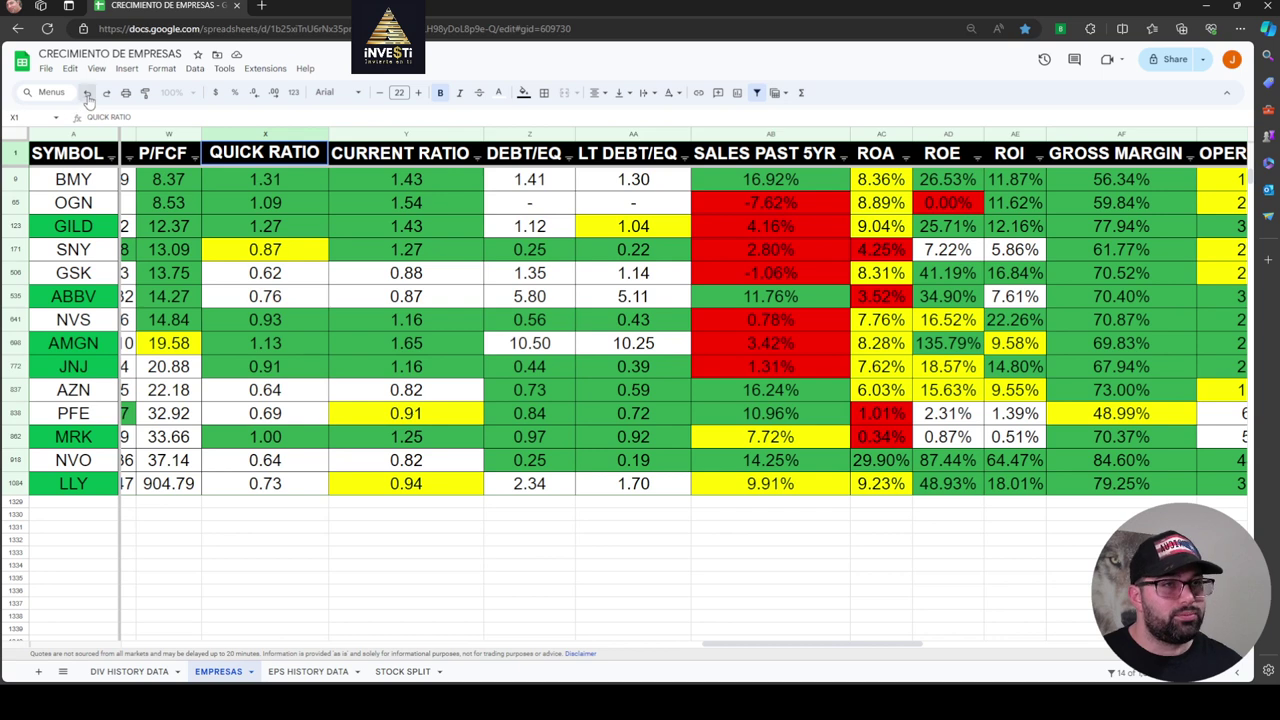
{"action": "left_click", "coordinate": [316, 556]}
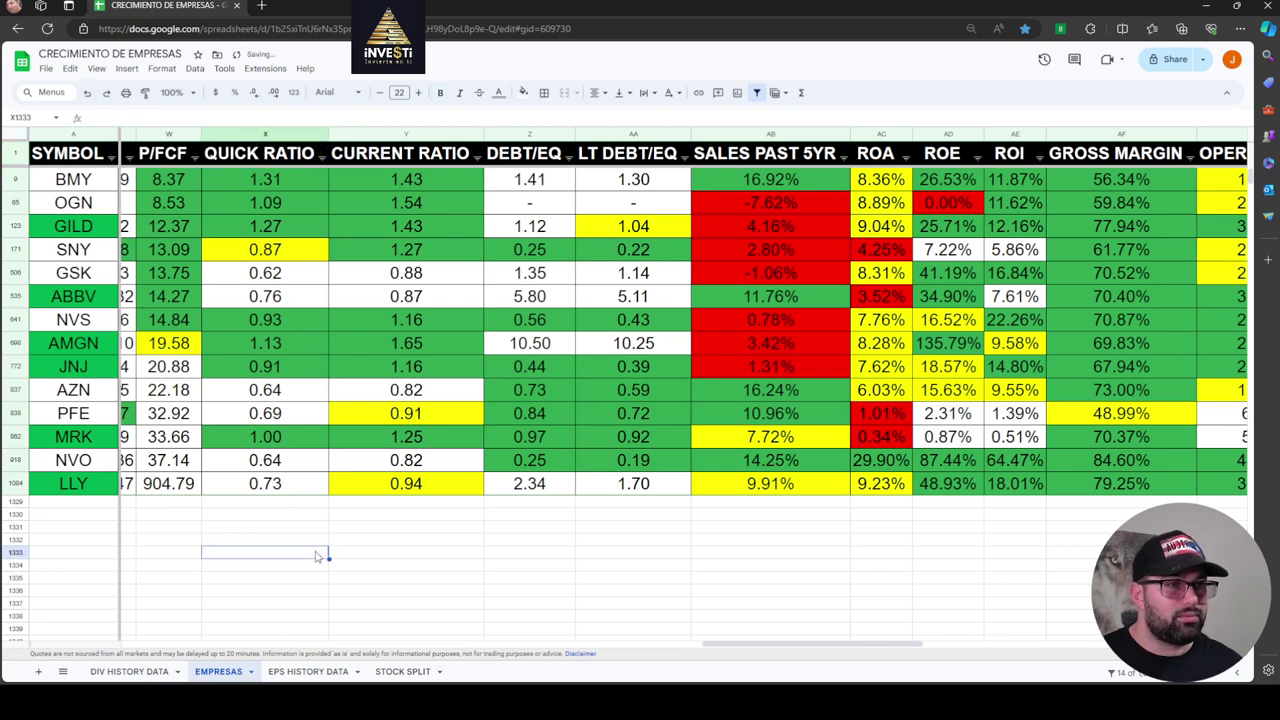
{"action": "left_click", "coordinate": [321, 159]}
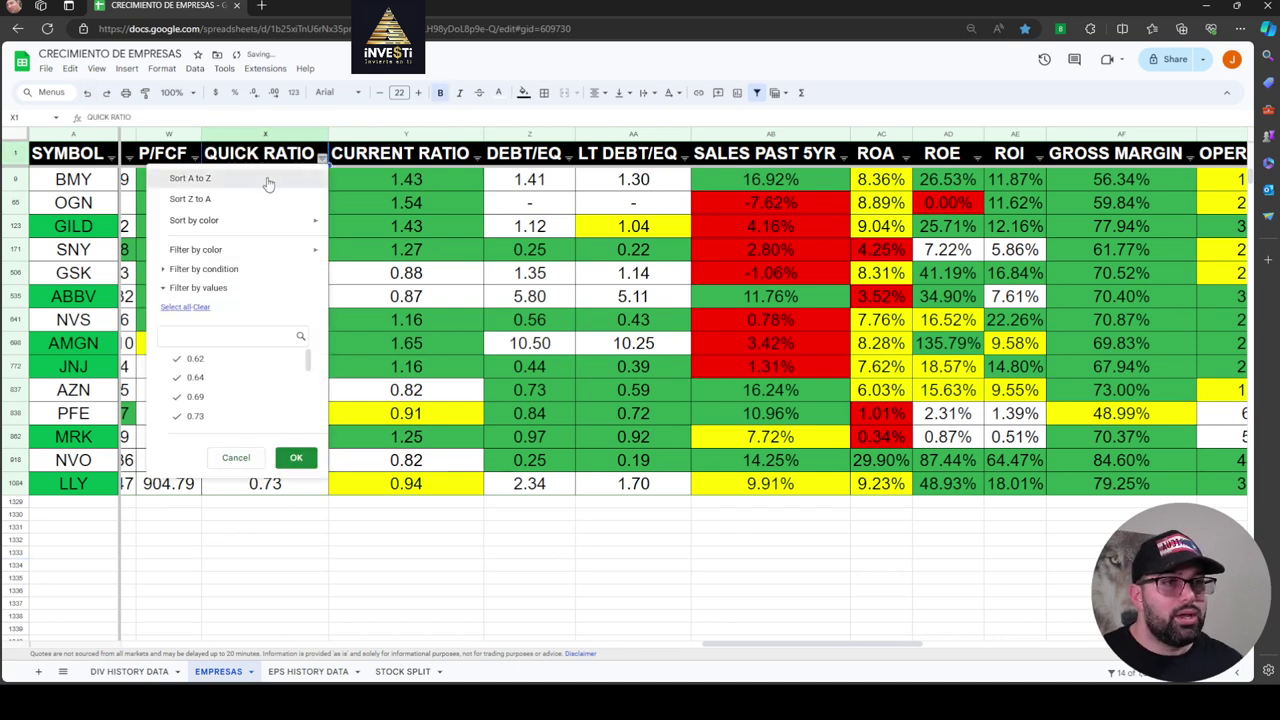
{"action": "left_click", "coordinate": [268, 180]}
{"action": "left_click", "coordinate": [322, 160]}
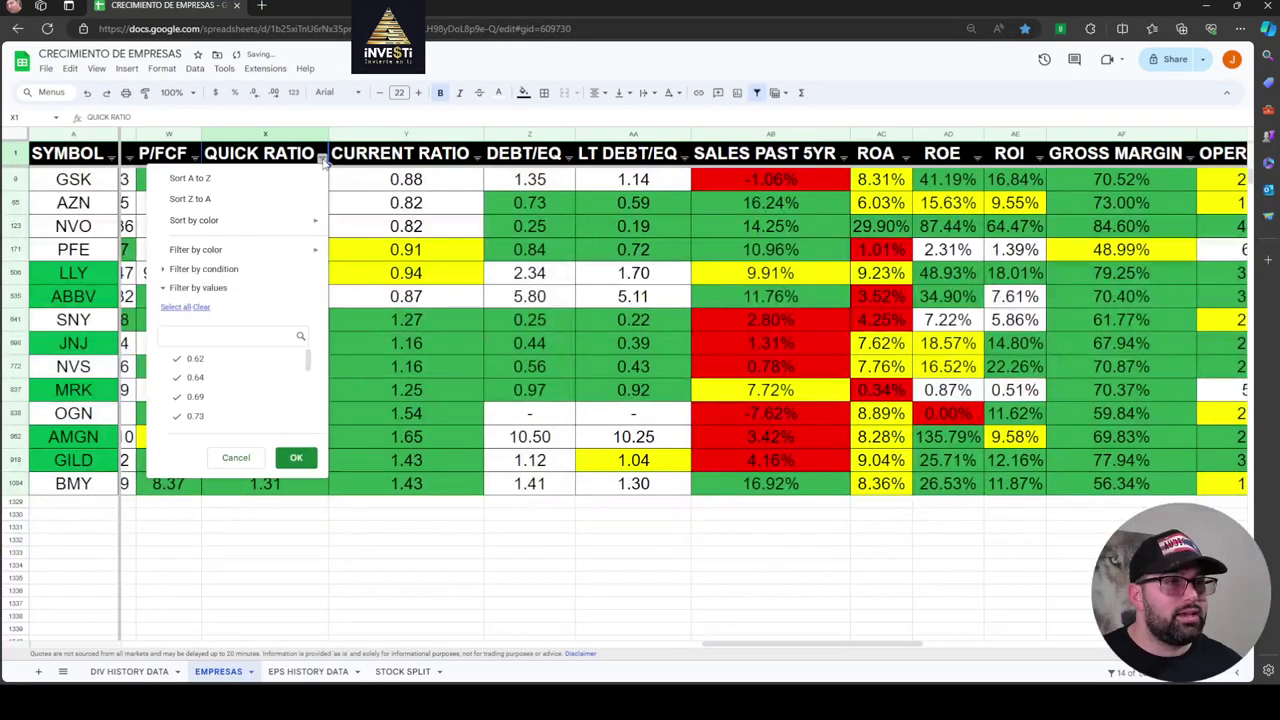
{"action": "left_click", "coordinate": [269, 198]}
{"action": "left_click", "coordinate": [313, 580]}
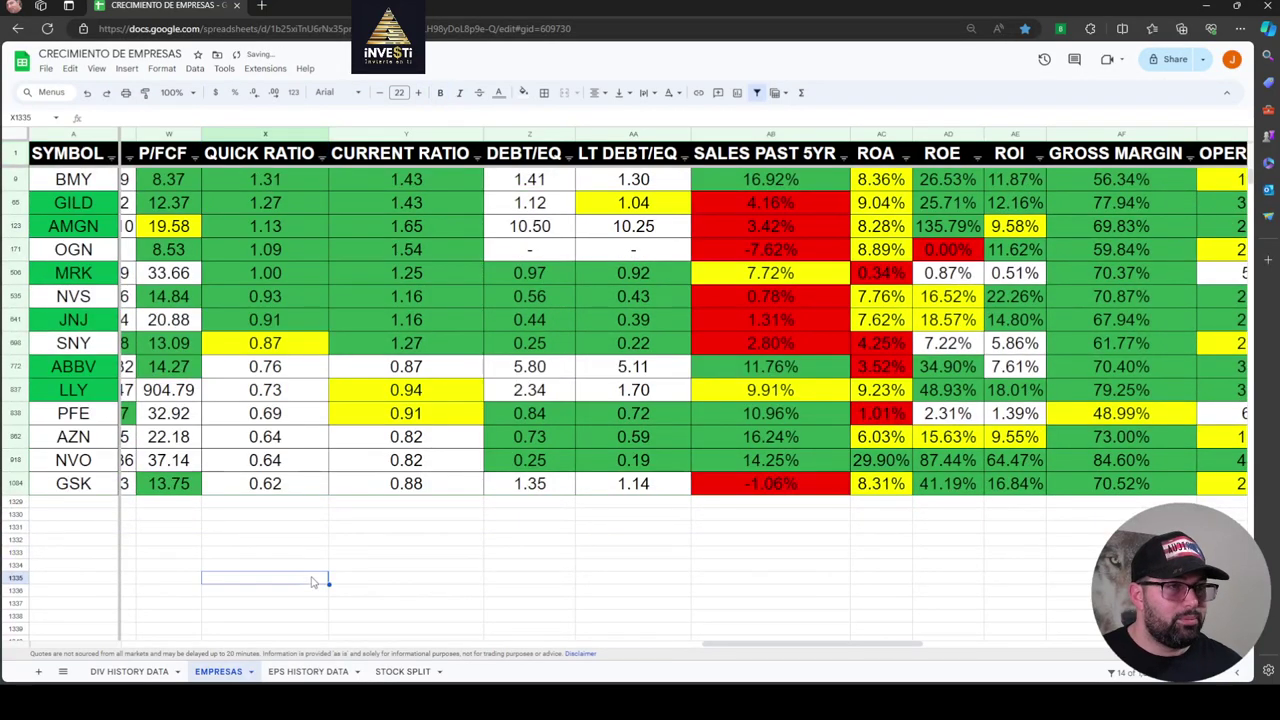
Sort the company list by CURRENT RATIO, first in ascending and finally in descending order
{"action": "left_click_drag", "start_coordinate": [714, 646], "coordinate": [730, 646]}
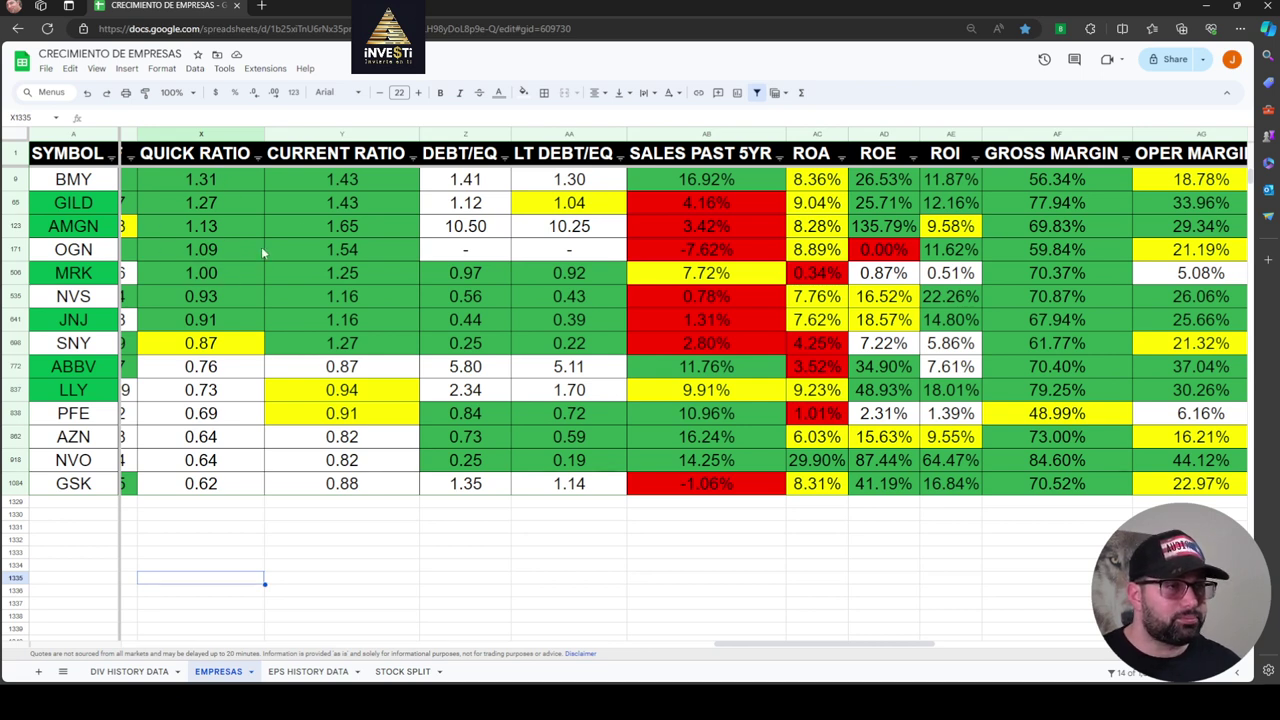
{"action": "left_click", "coordinate": [413, 161]}
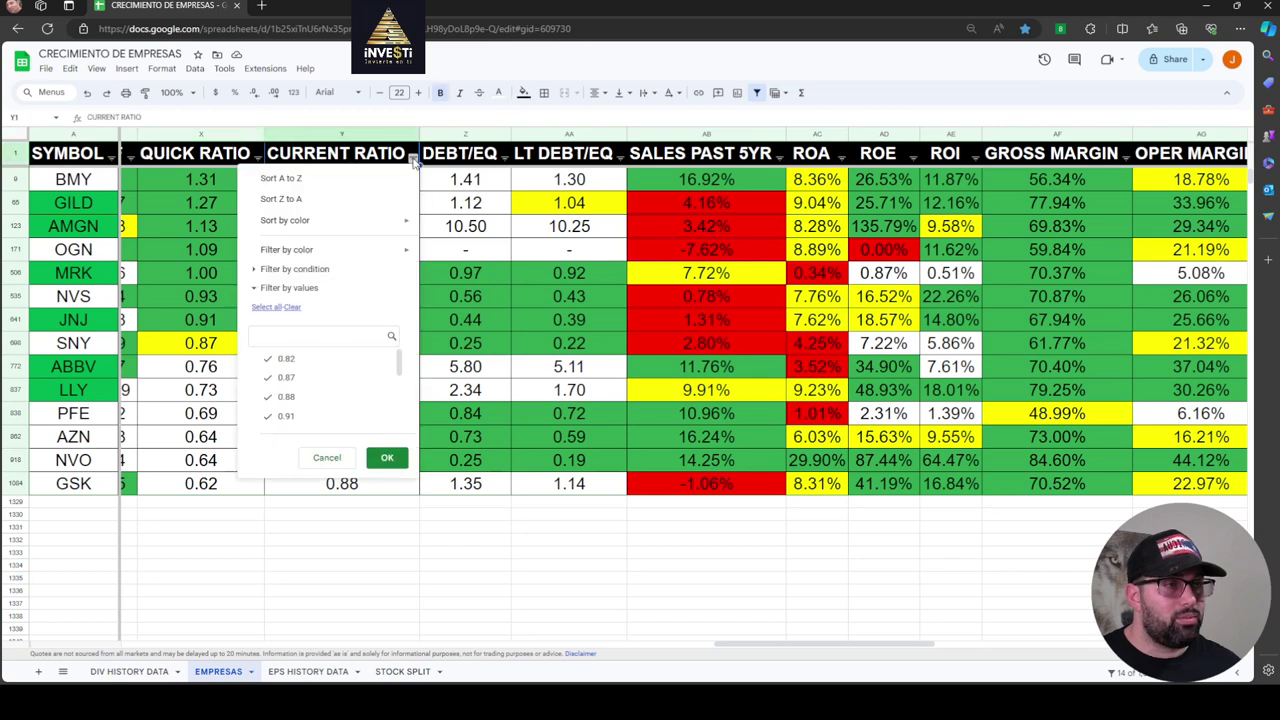
{"action": "left_click", "coordinate": [402, 174]}
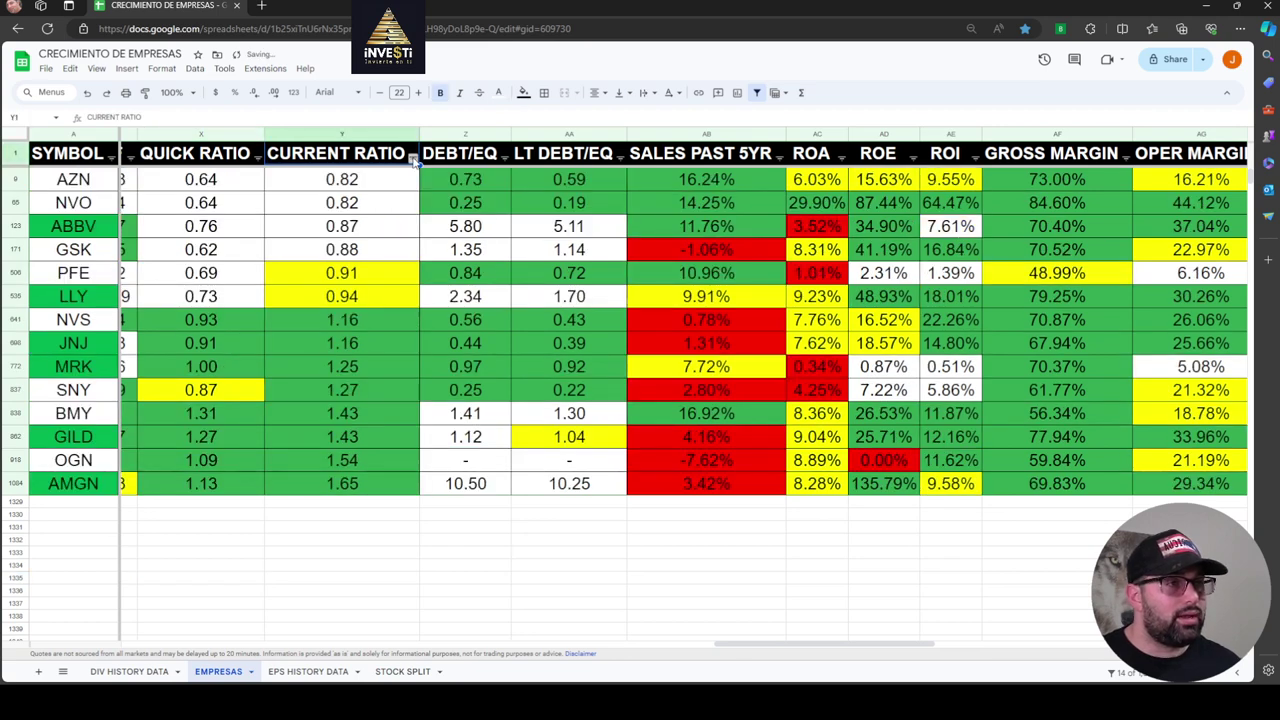
{"action": "left_click", "coordinate": [413, 161]}
{"action": "left_click", "coordinate": [350, 198]}
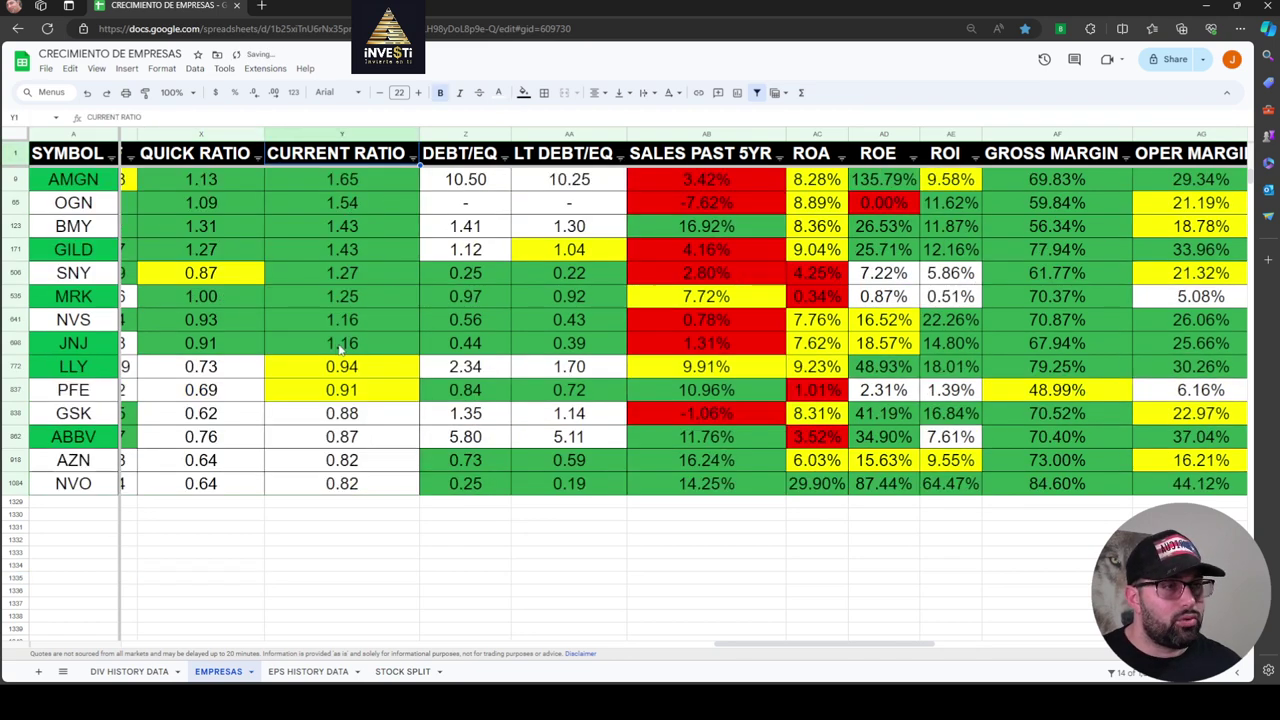
Sort the companies by DEBT/EQ, first descending and finally ascending, followed by an ascending sort on LT DEBT/EQ
{"action": "left_click_drag", "start_coordinate": [737, 648], "coordinate": [754, 651]}
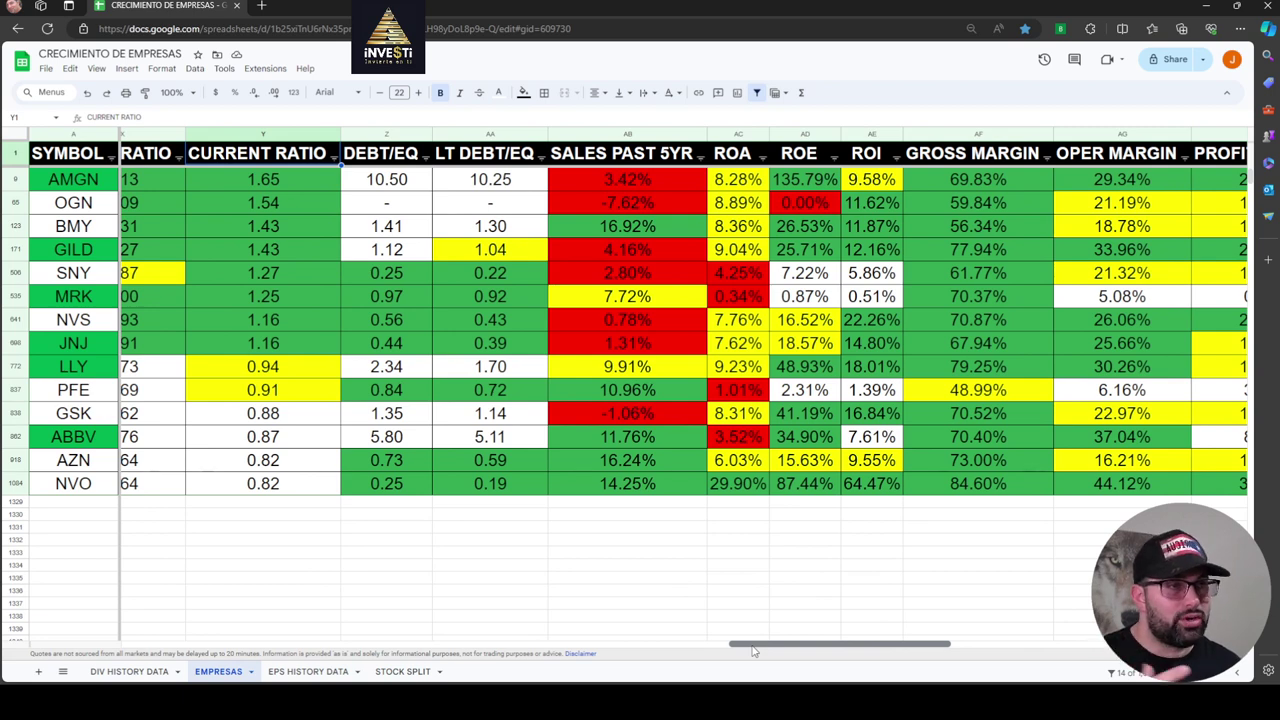
{"action": "left_click_drag", "start_coordinate": [754, 651], "coordinate": [764, 650]}
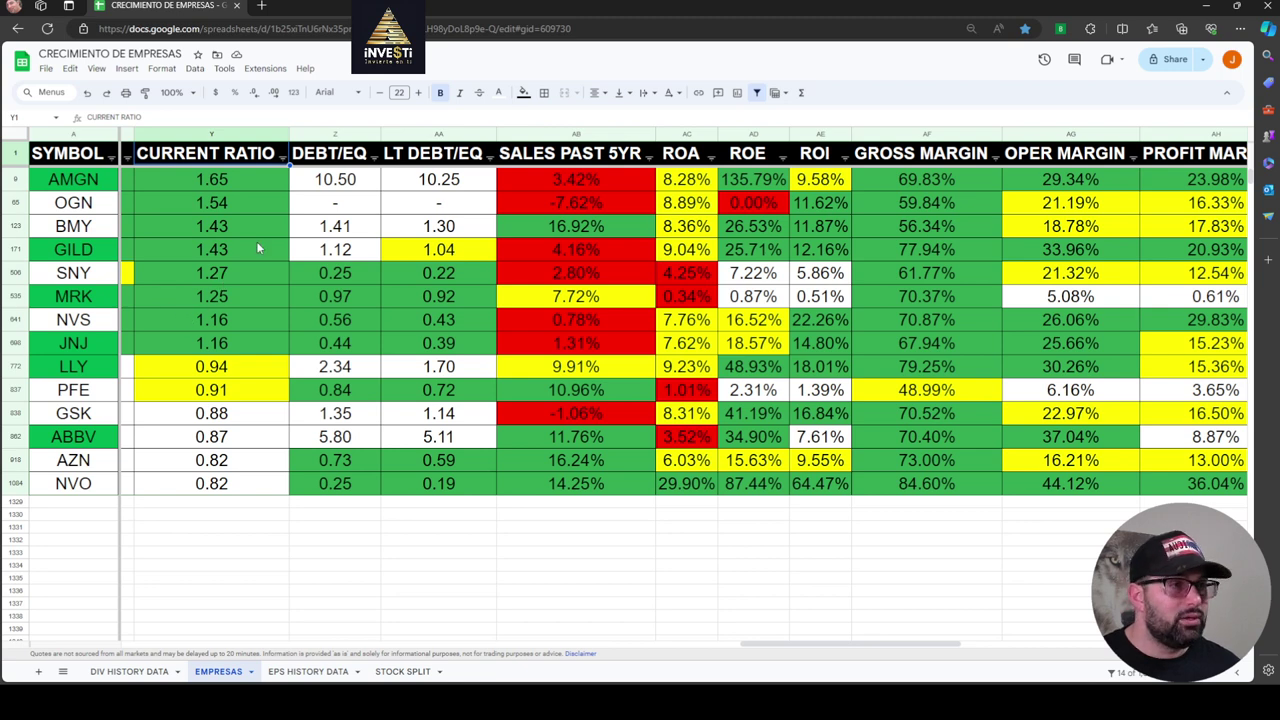
{"action": "left_click", "coordinate": [374, 162]}
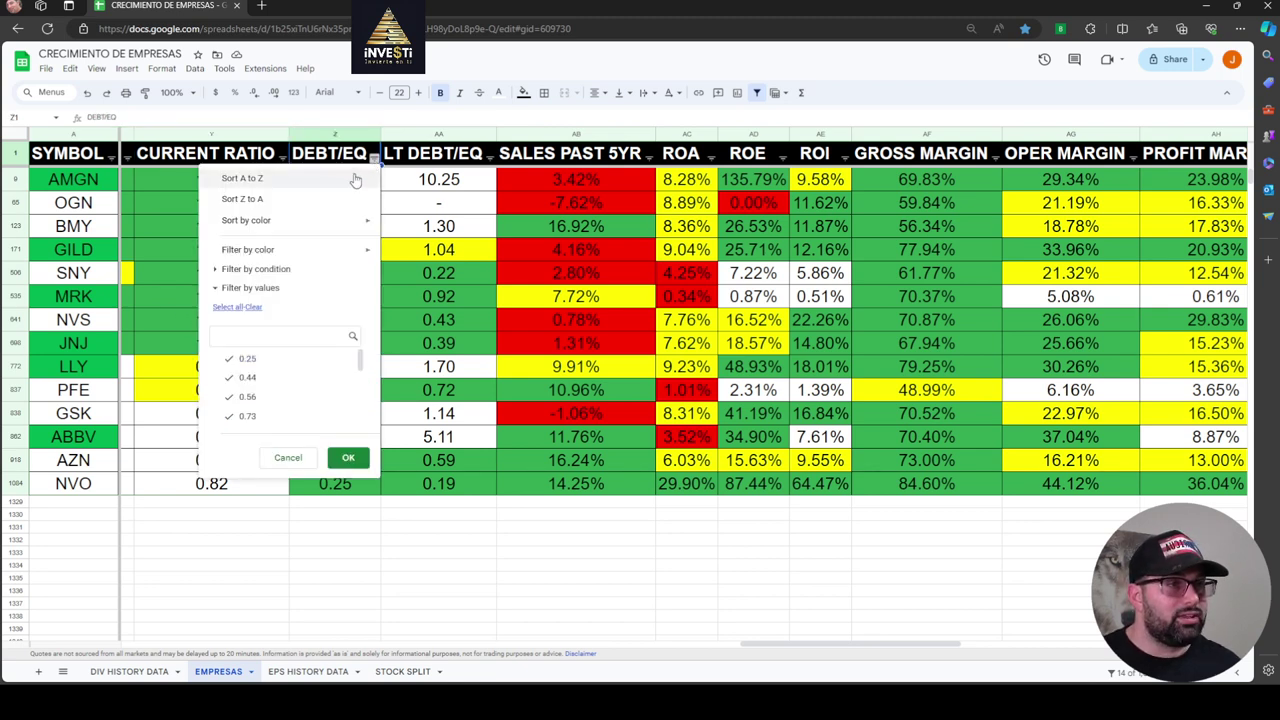
{"action": "left_click", "coordinate": [350, 199]}
{"action": "left_click", "coordinate": [374, 162]}
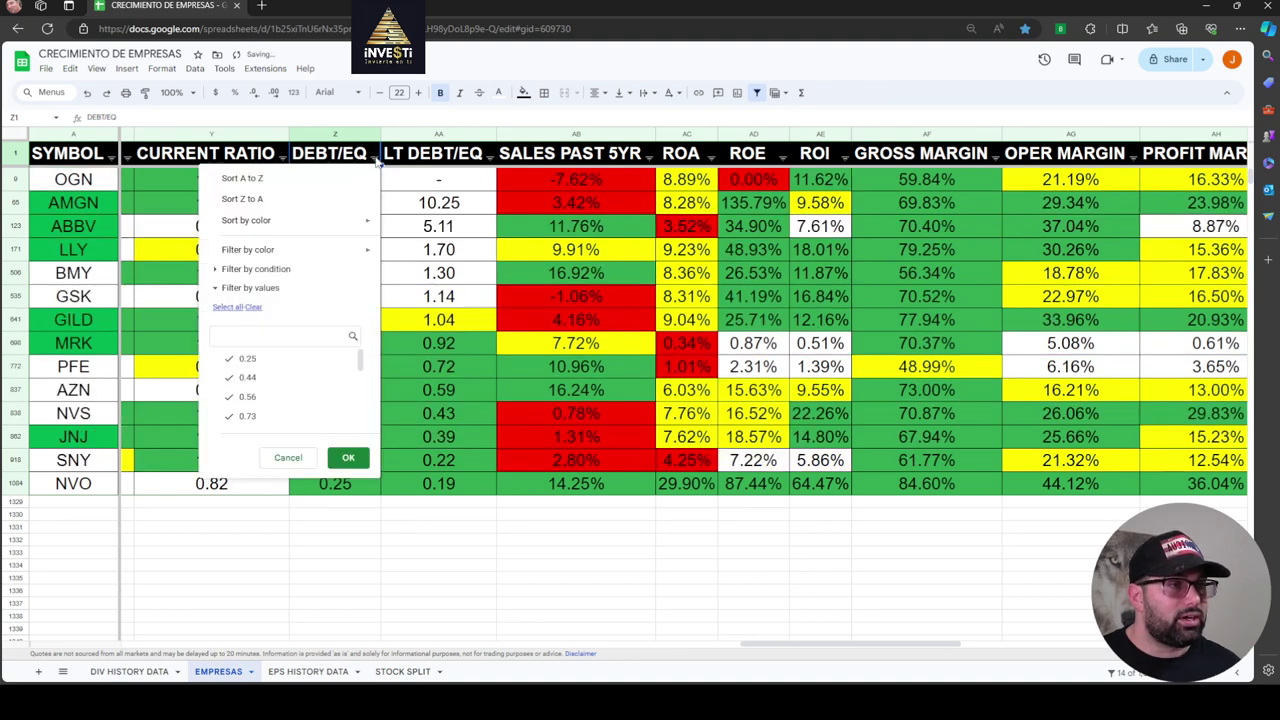
{"action": "key", "text": "Escape"}
{"action": "key", "text": "Down"}
{"action": "key", "text": "Down"}
{"action": "left_click", "coordinate": [374, 162]}
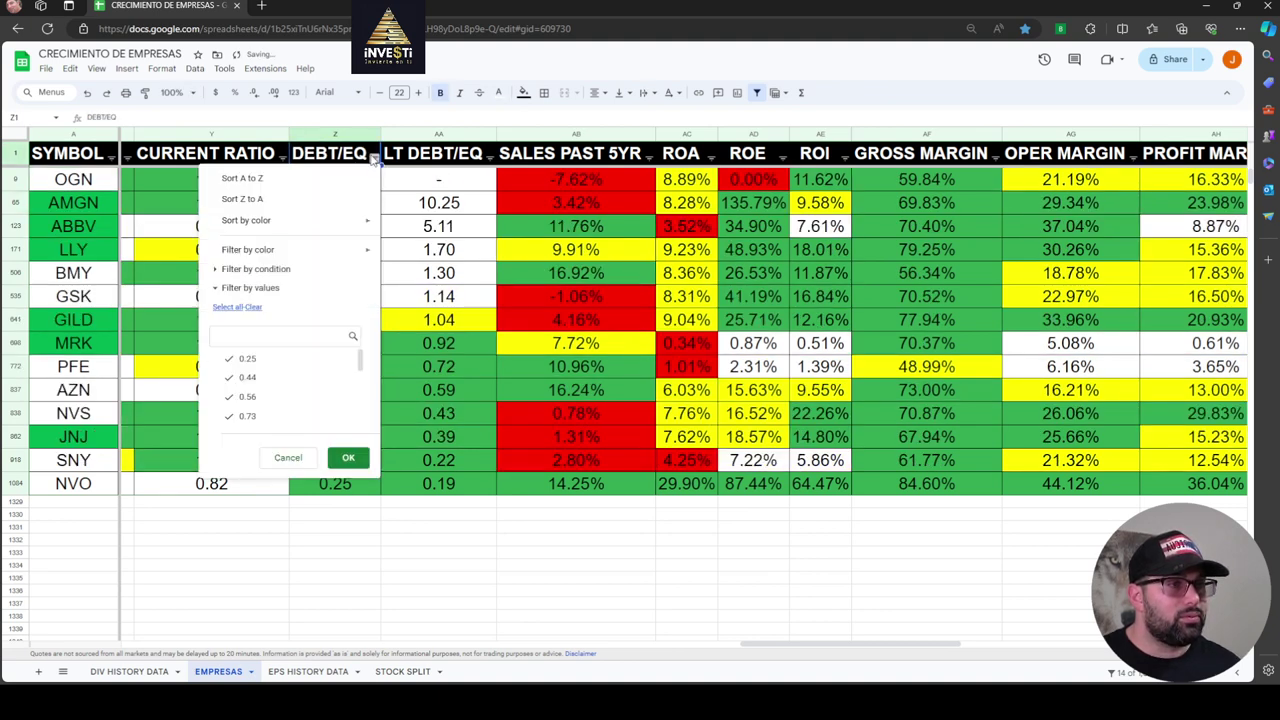
{"action": "left_click", "coordinate": [330, 176]}
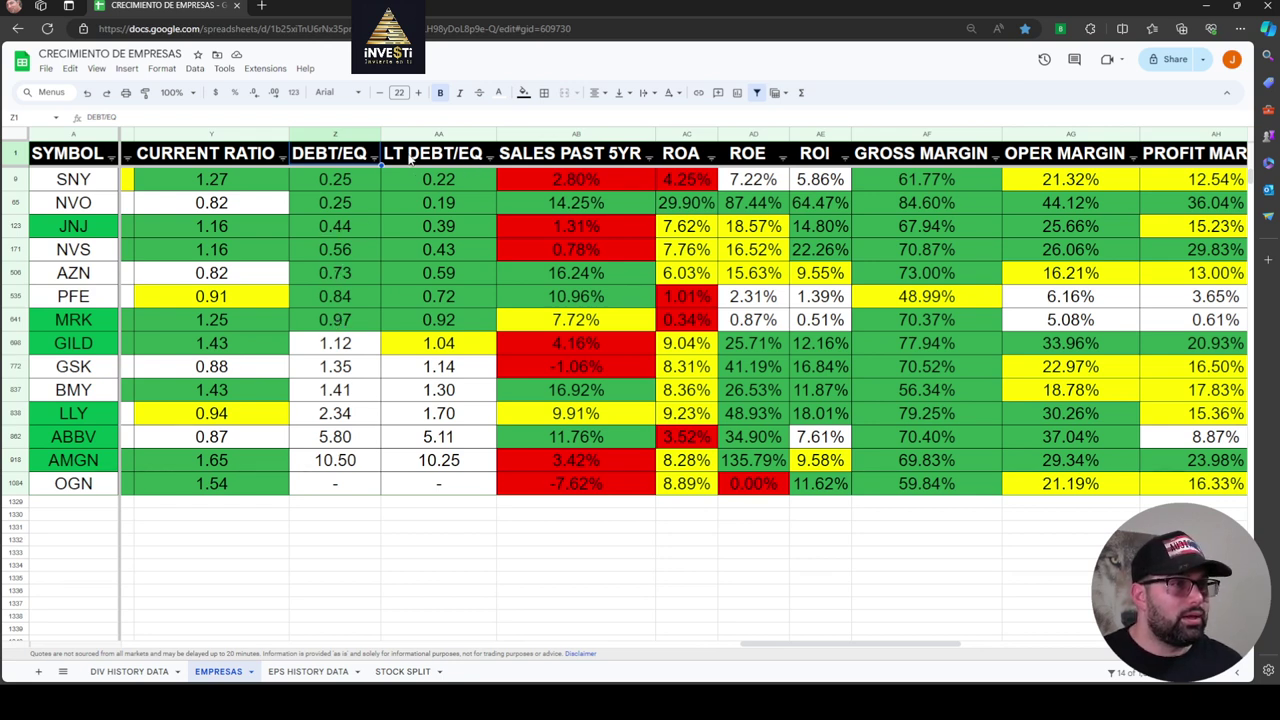
{"action": "left_click", "coordinate": [490, 160]}
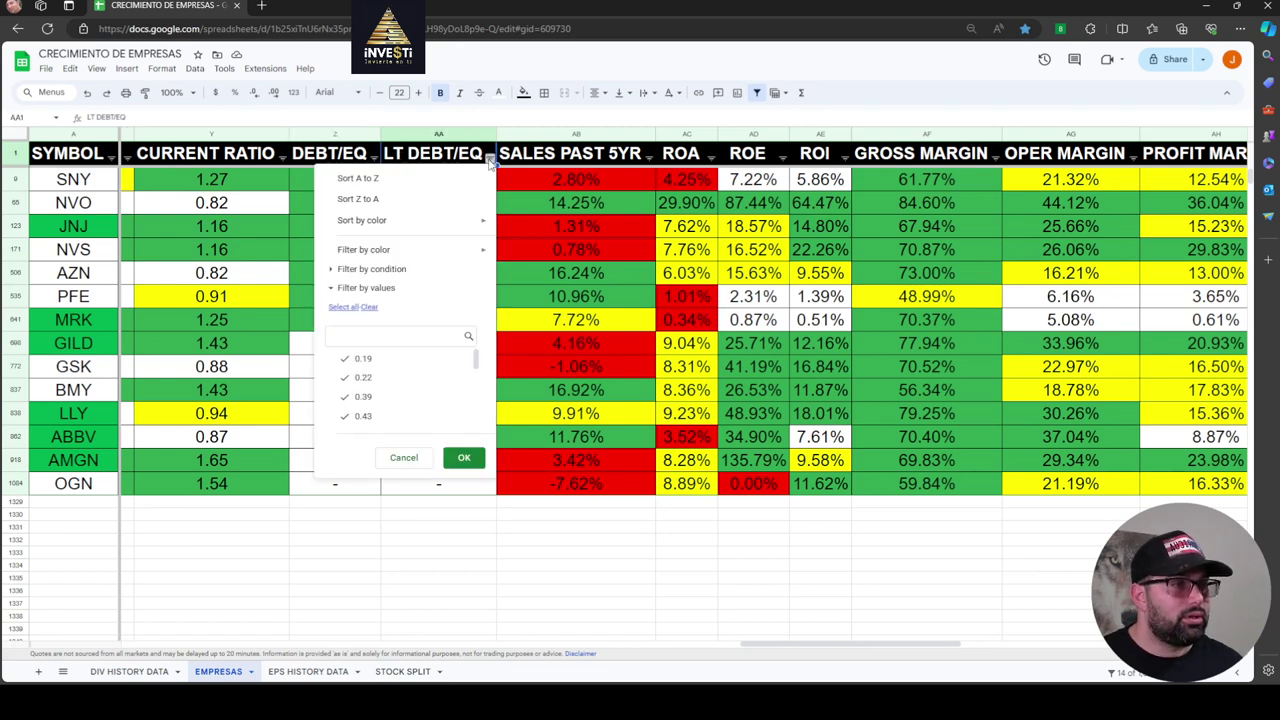
{"action": "left_click", "coordinate": [453, 177]}
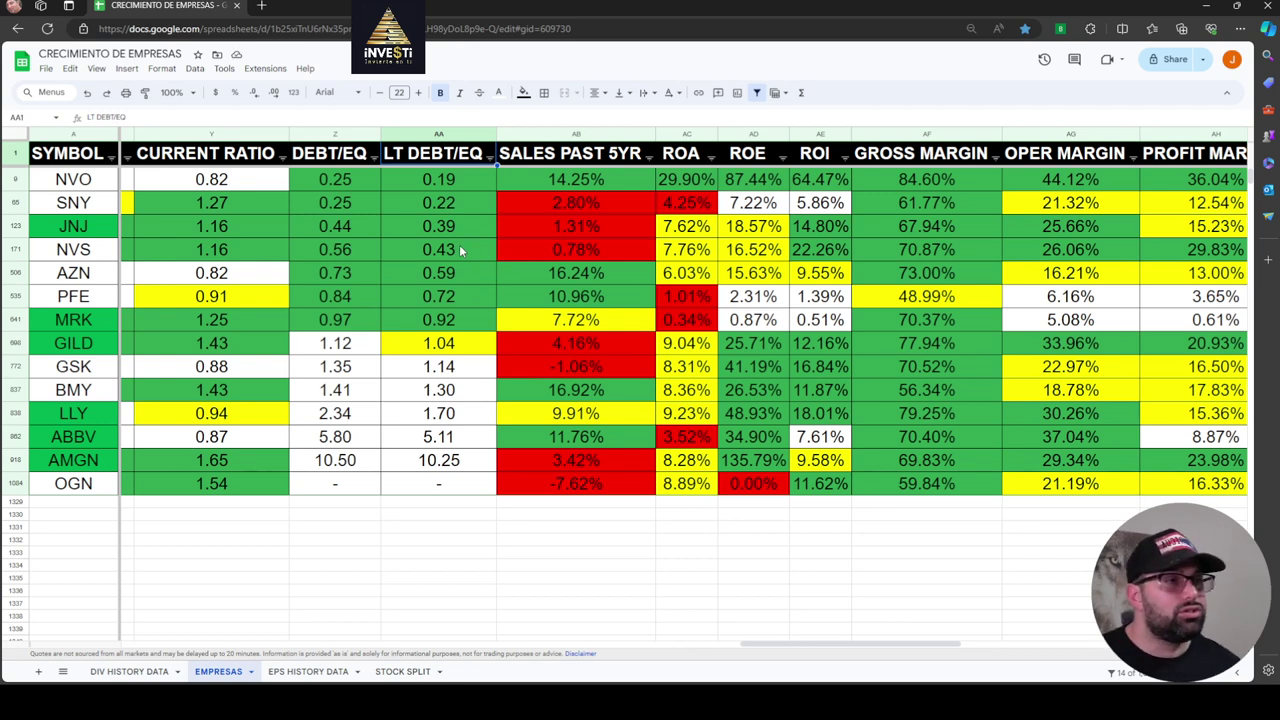
Sort the company list by SALES PAST 5YR, first in ascending and finally in descending order
{"action": "left_click", "coordinate": [648, 157]}
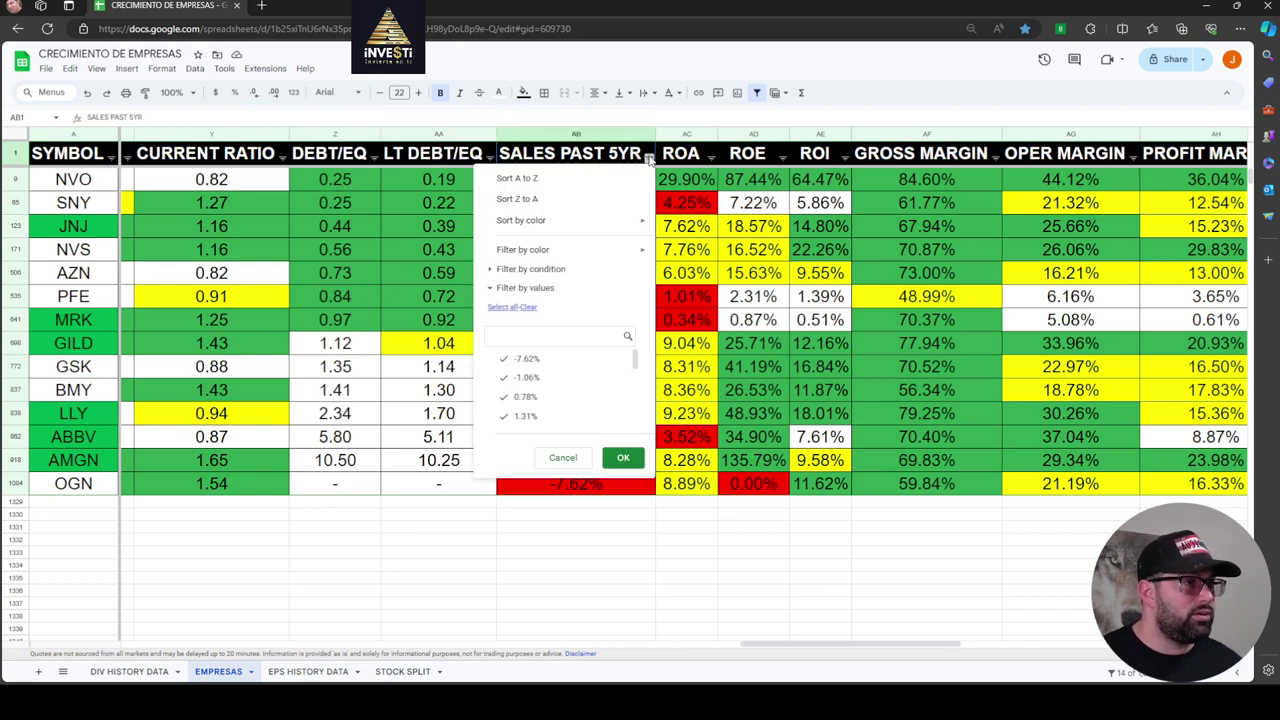
{"action": "left_click", "coordinate": [625, 176]}
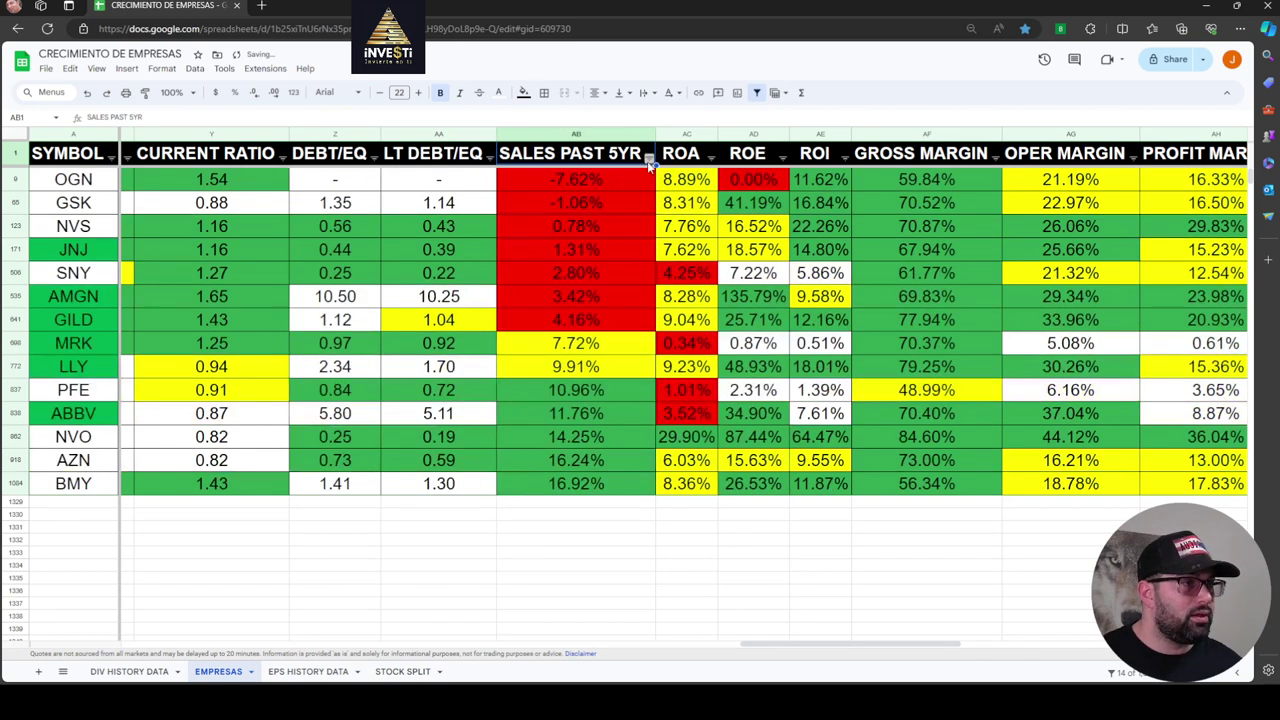
{"action": "left_click", "coordinate": [648, 157]}
{"action": "left_click", "coordinate": [611, 196]}
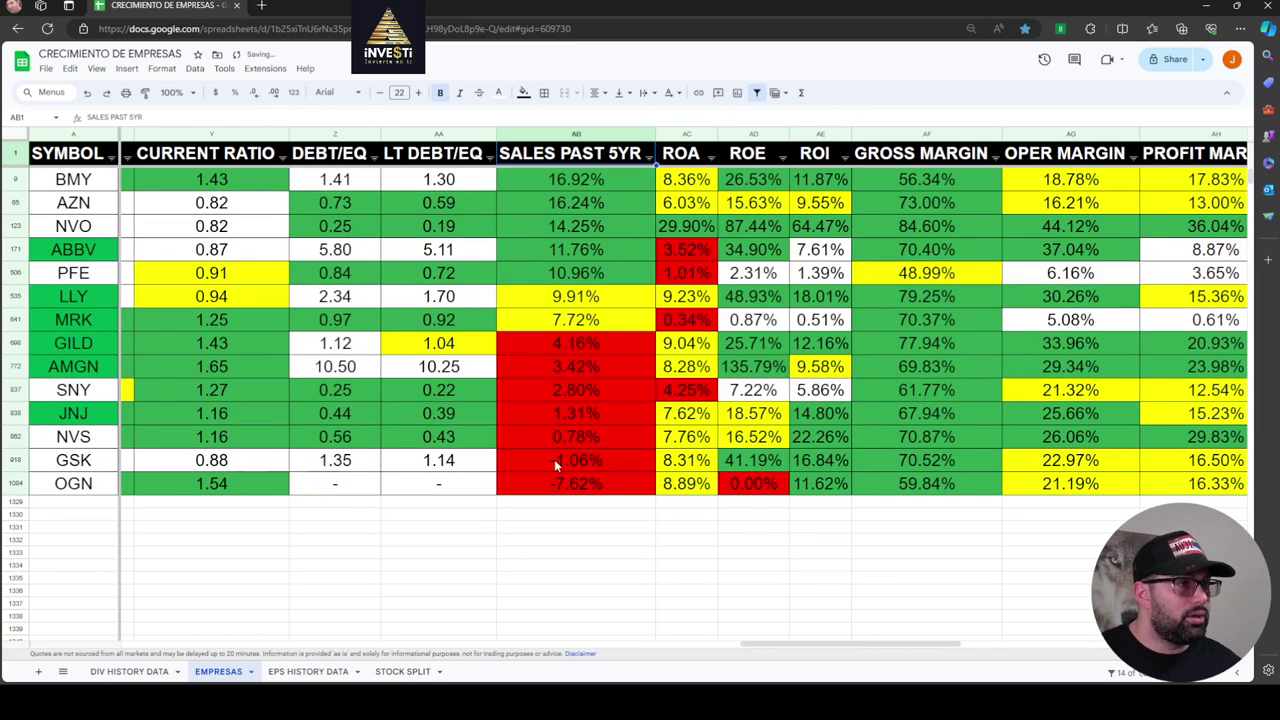
Sort the company list by ROA, first in ascending and finally in descending order
{"action": "left_click_drag", "start_coordinate": [770, 648], "coordinate": [838, 648]}
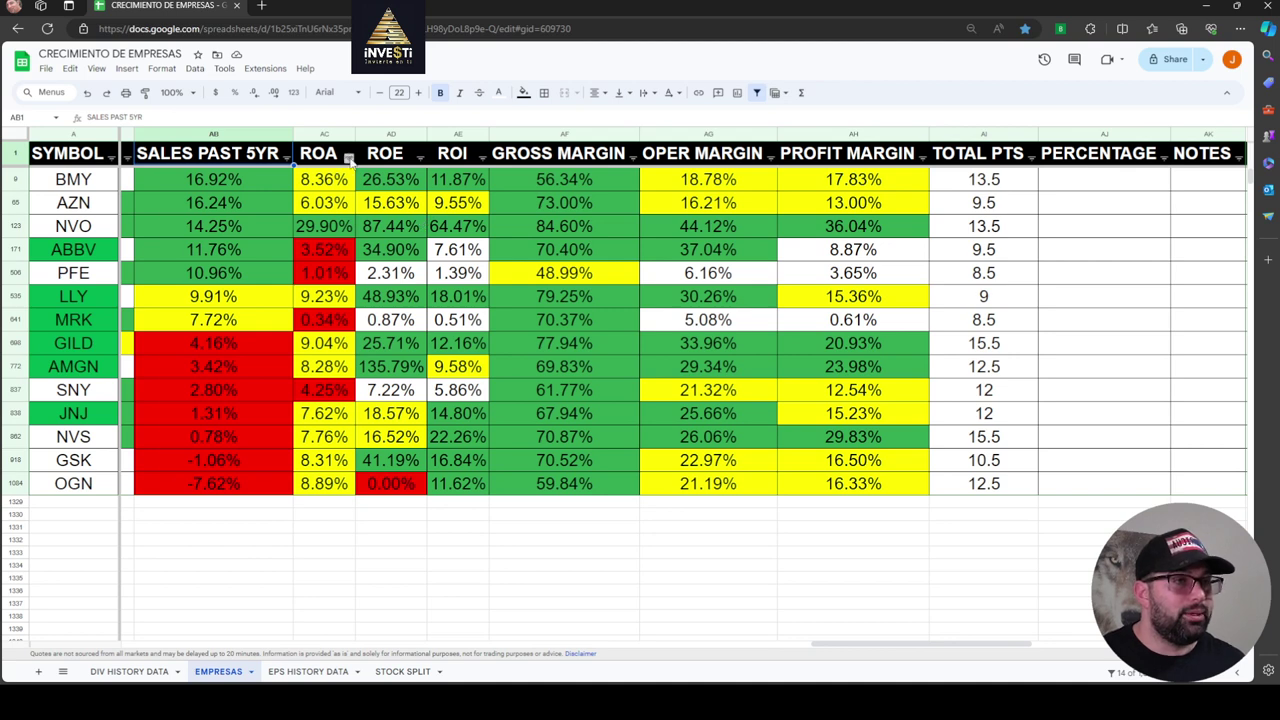
{"action": "left_click", "coordinate": [348, 160]}
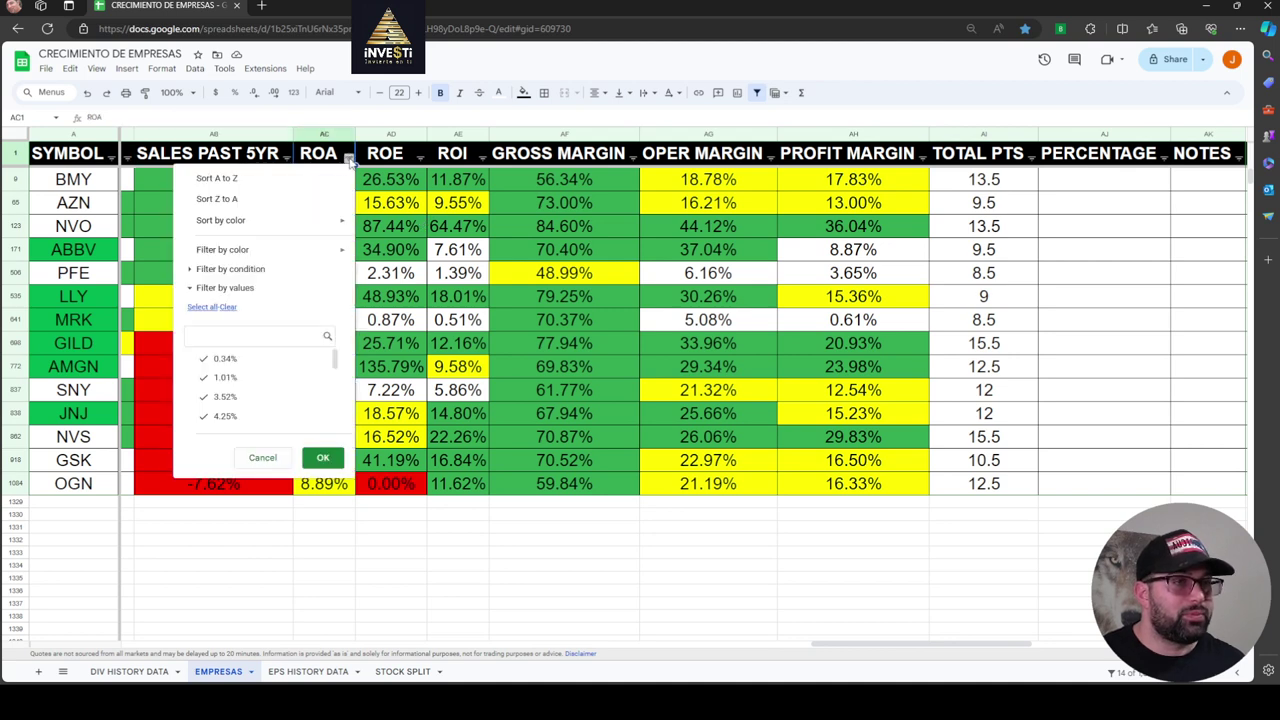
{"action": "left_click", "coordinate": [287, 180]}
{"action": "left_click", "coordinate": [352, 160]}
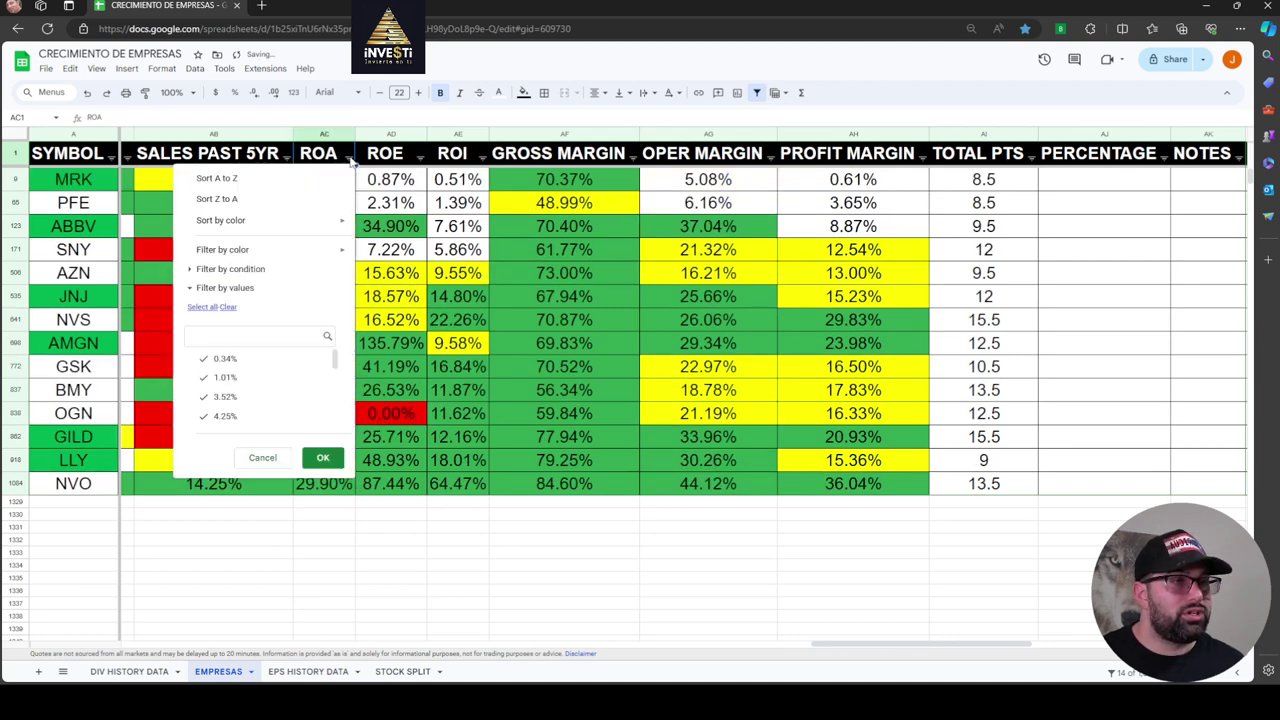
{"action": "left_click", "coordinate": [350, 160]}
{"action": "left_click", "coordinate": [349, 160]}
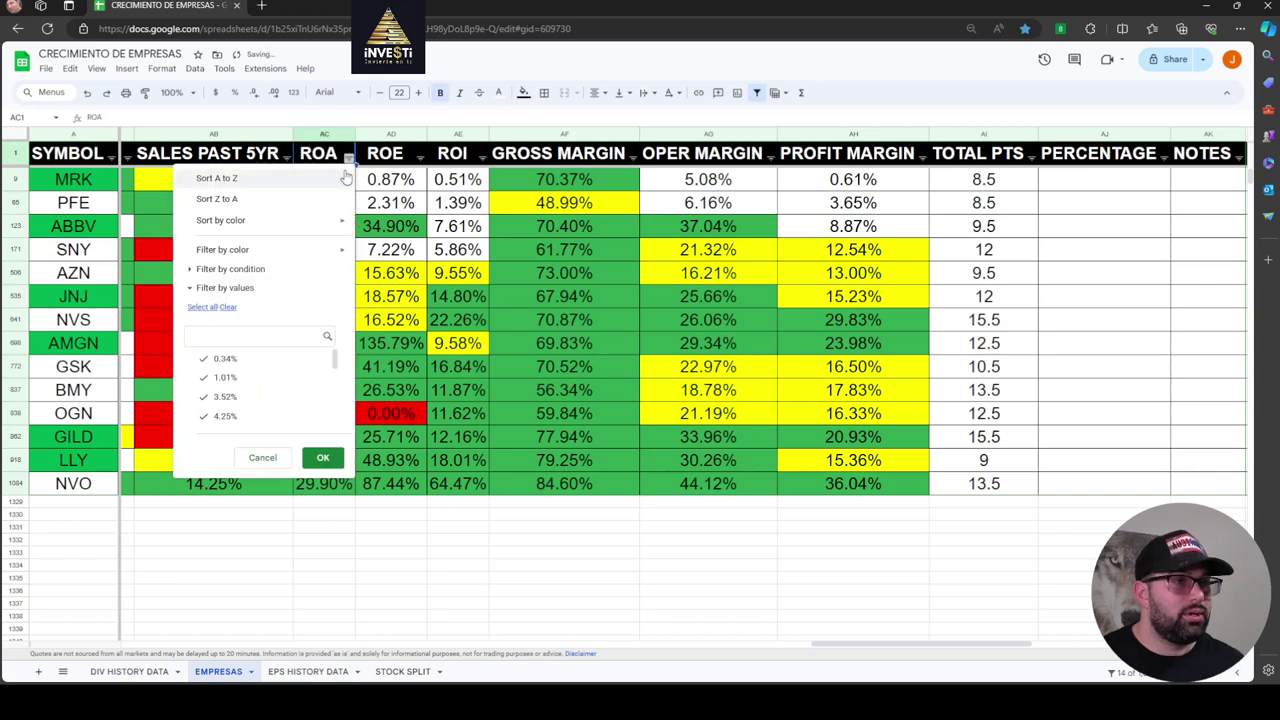
{"action": "left_click", "coordinate": [298, 199]}
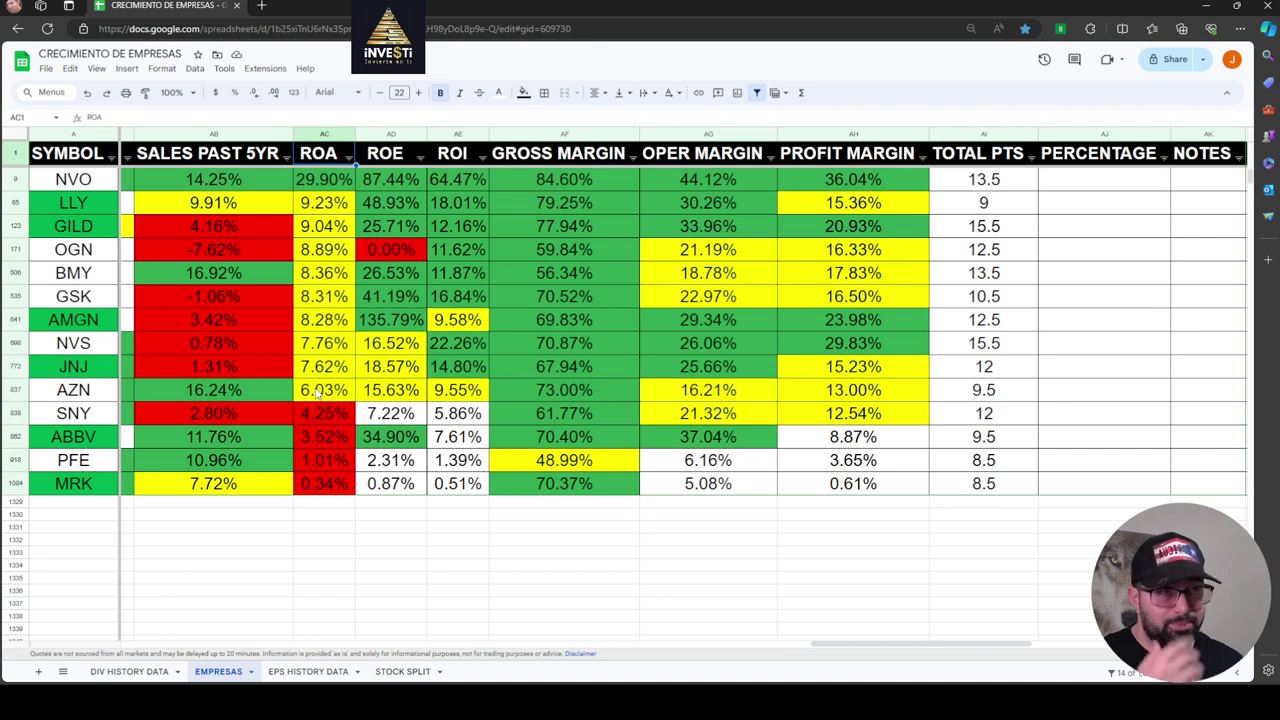
Sort the companies in descending order by ROE, and then by ROI
{"action": "left_click", "coordinate": [420, 160]}
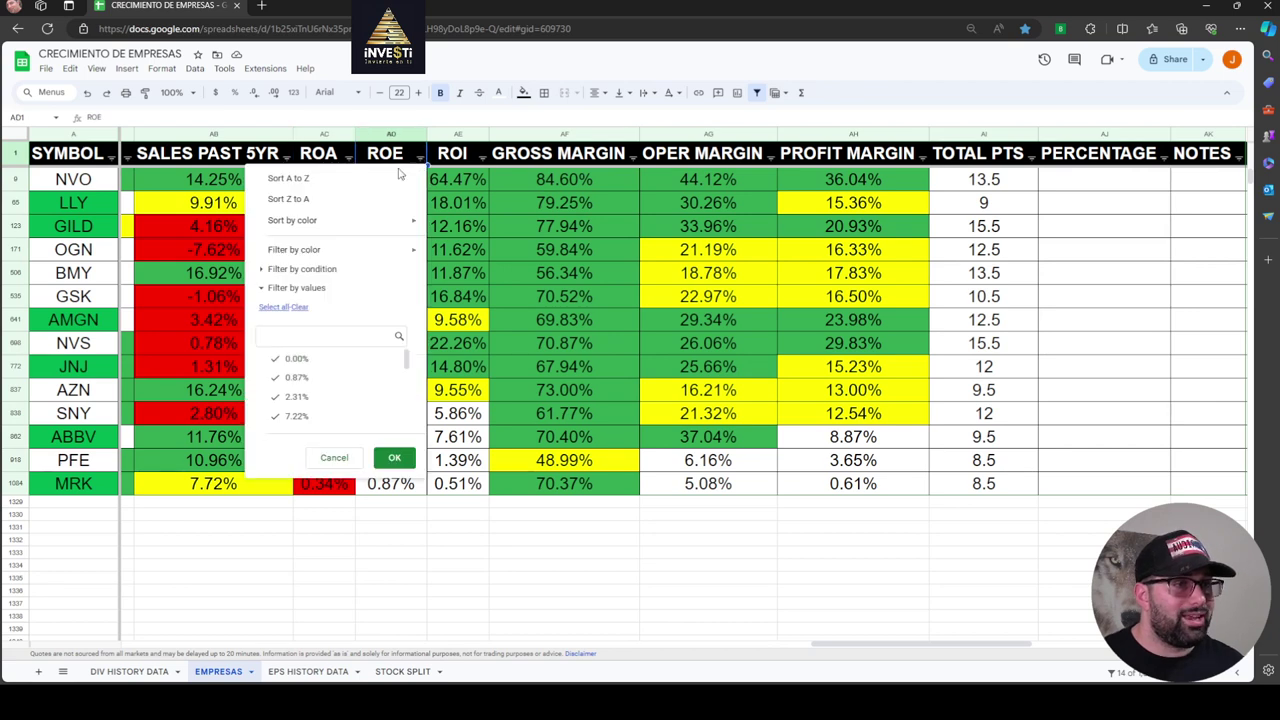
{"action": "left_click", "coordinate": [362, 199]}
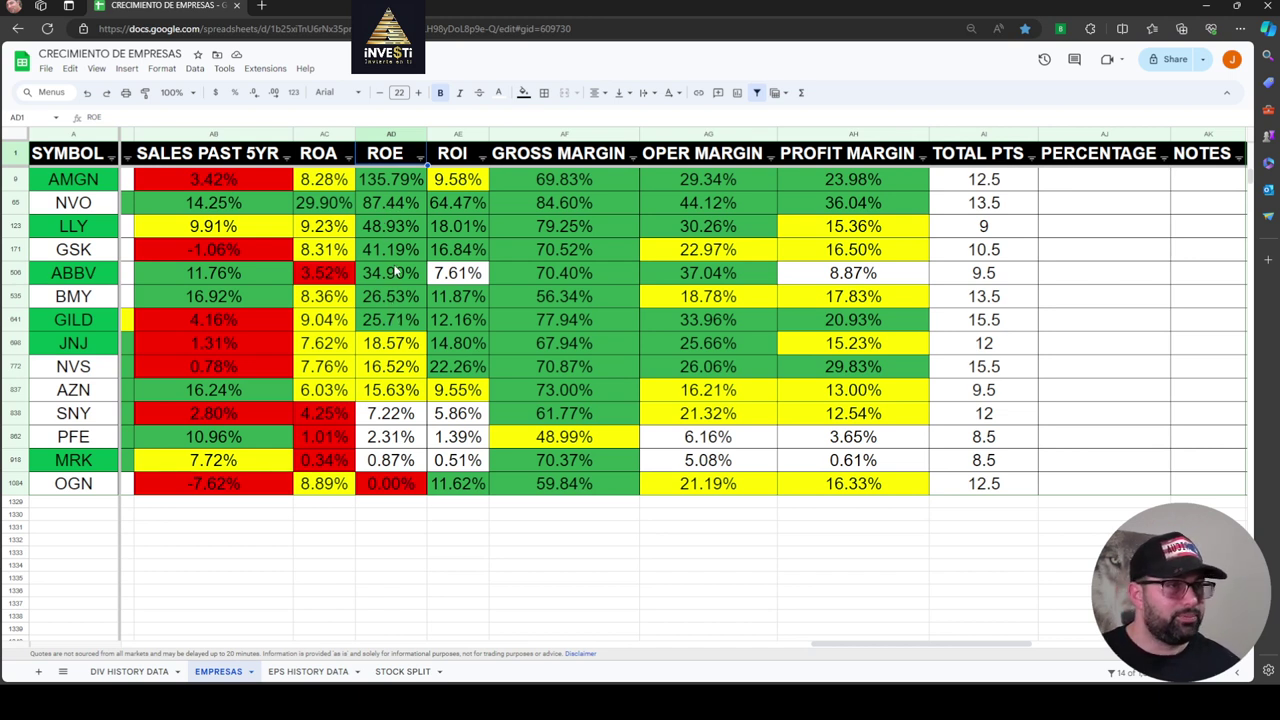
{"action": "left_click", "coordinate": [483, 158]}
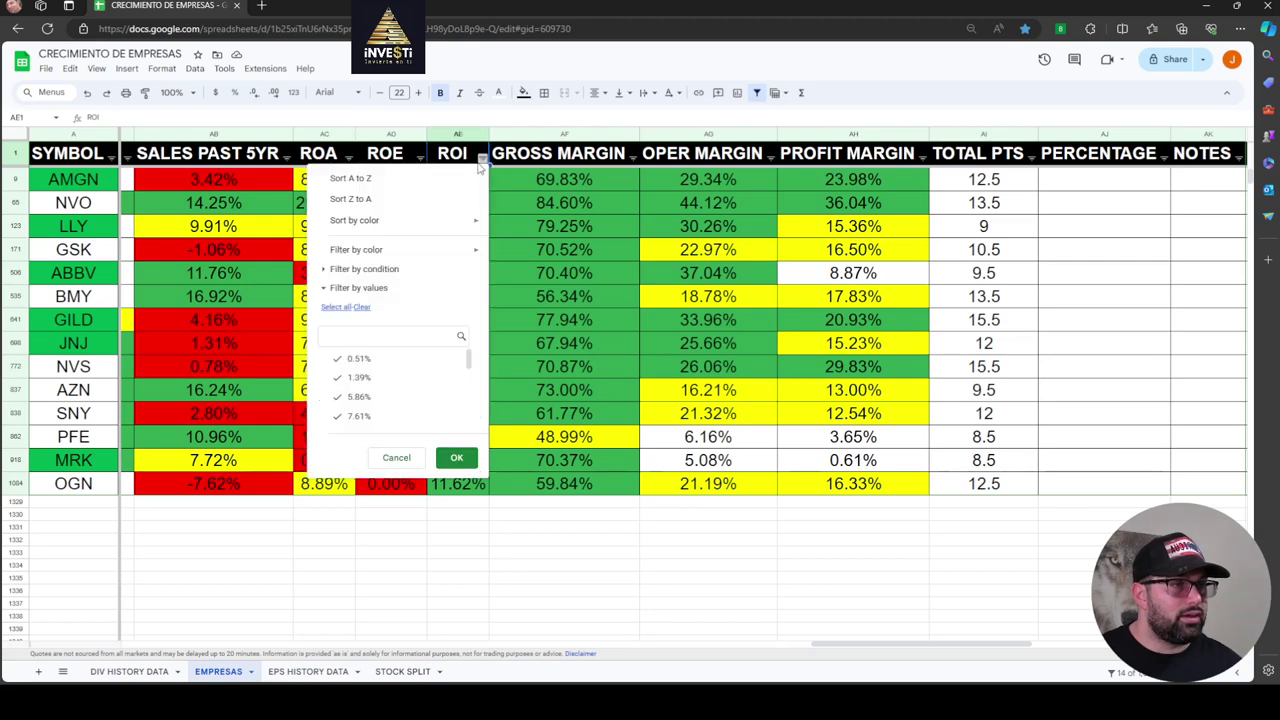
{"action": "left_click", "coordinate": [450, 199]}
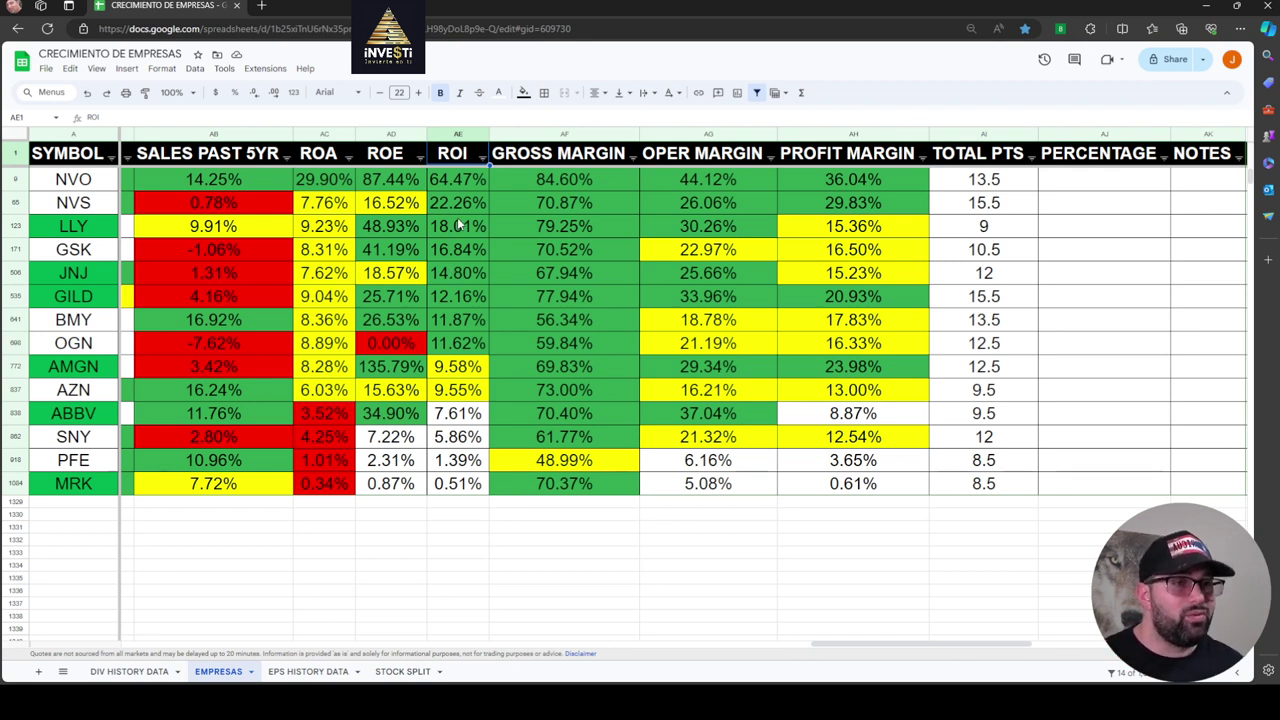
Sort the companies from highest to lowest by GROSS MARGIN, and then by OPER MARGIN
{"action": "left_click", "coordinate": [633, 158]}
{"action": "left_click", "coordinate": [591, 198]}
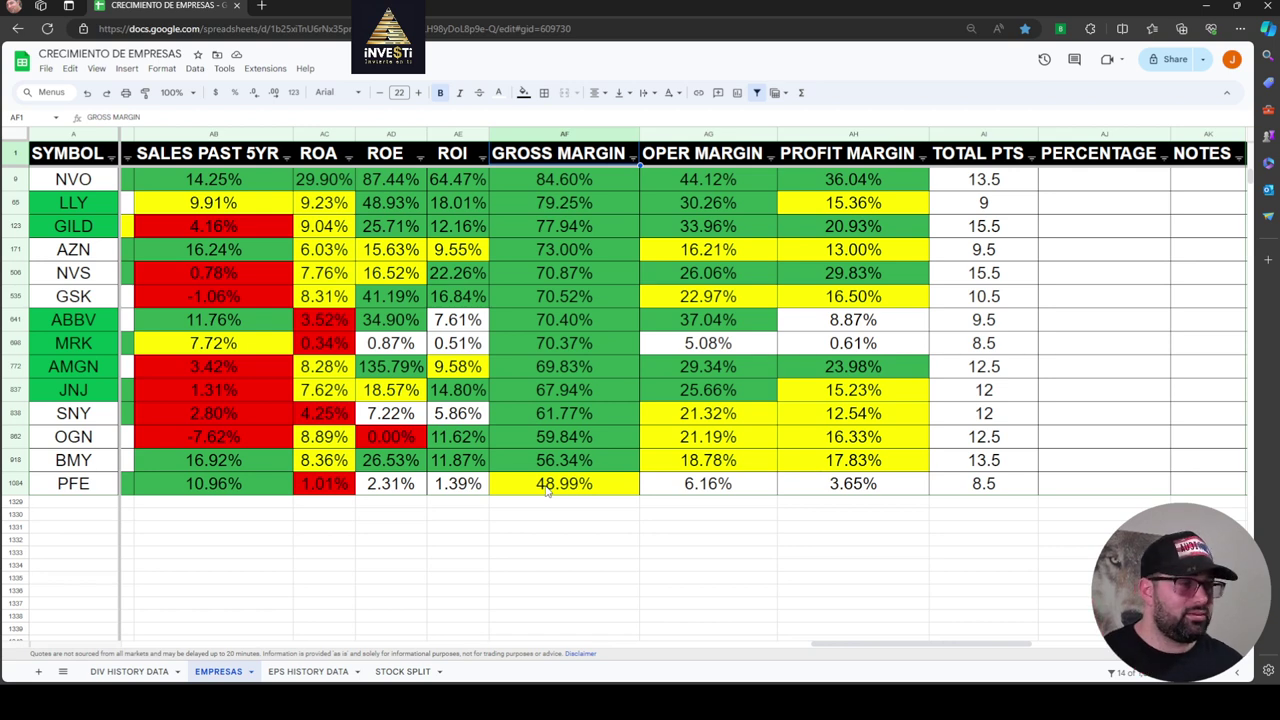
{"action": "left_click", "coordinate": [770, 159]}
{"action": "left_click", "coordinate": [718, 196]}
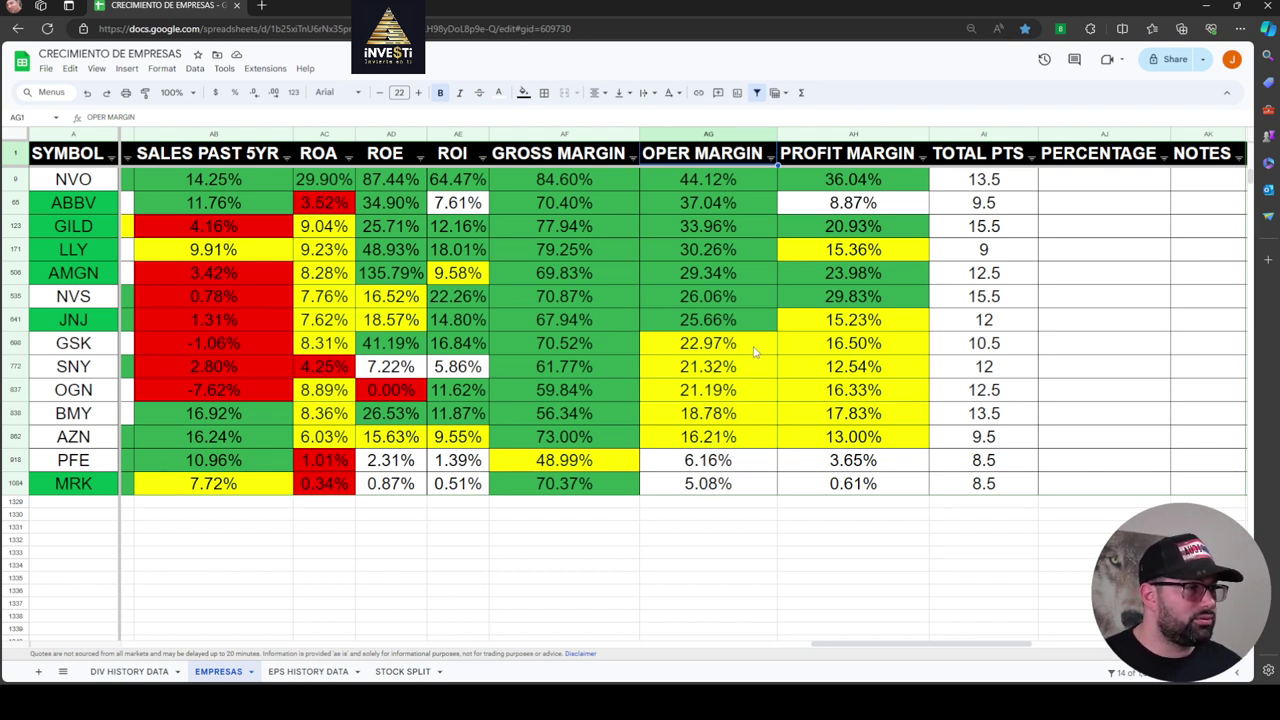
Sort the companies from highest to lowest by PROFIT MARGIN, and then by TOTAL PTS
{"action": "left_click", "coordinate": [921, 157]}
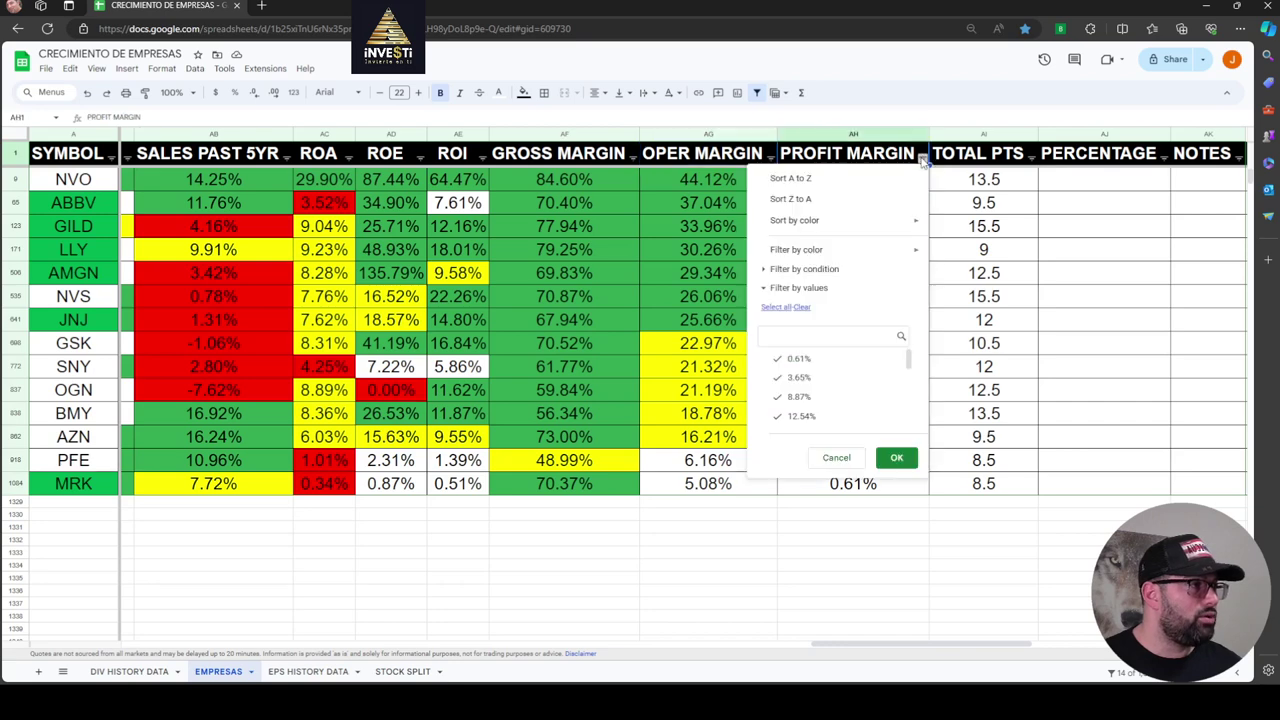
{"action": "left_click", "coordinate": [860, 199]}
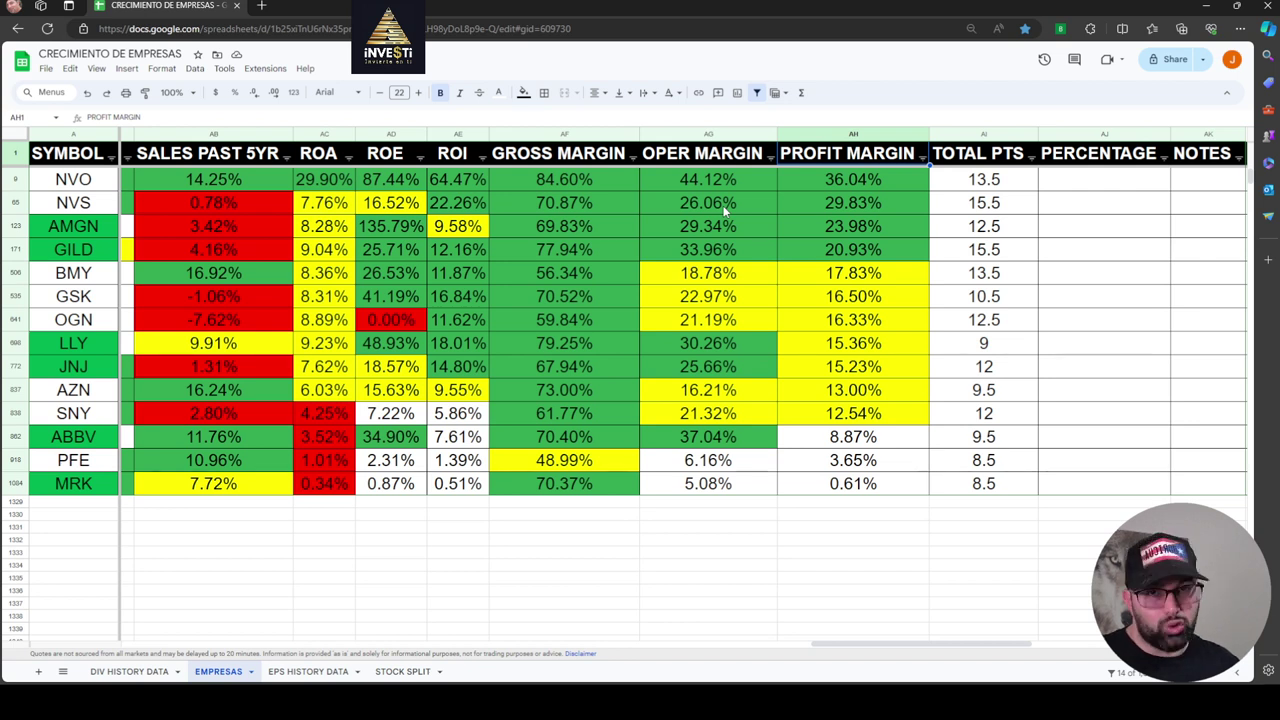
{"action": "left_click", "coordinate": [1031, 158]}
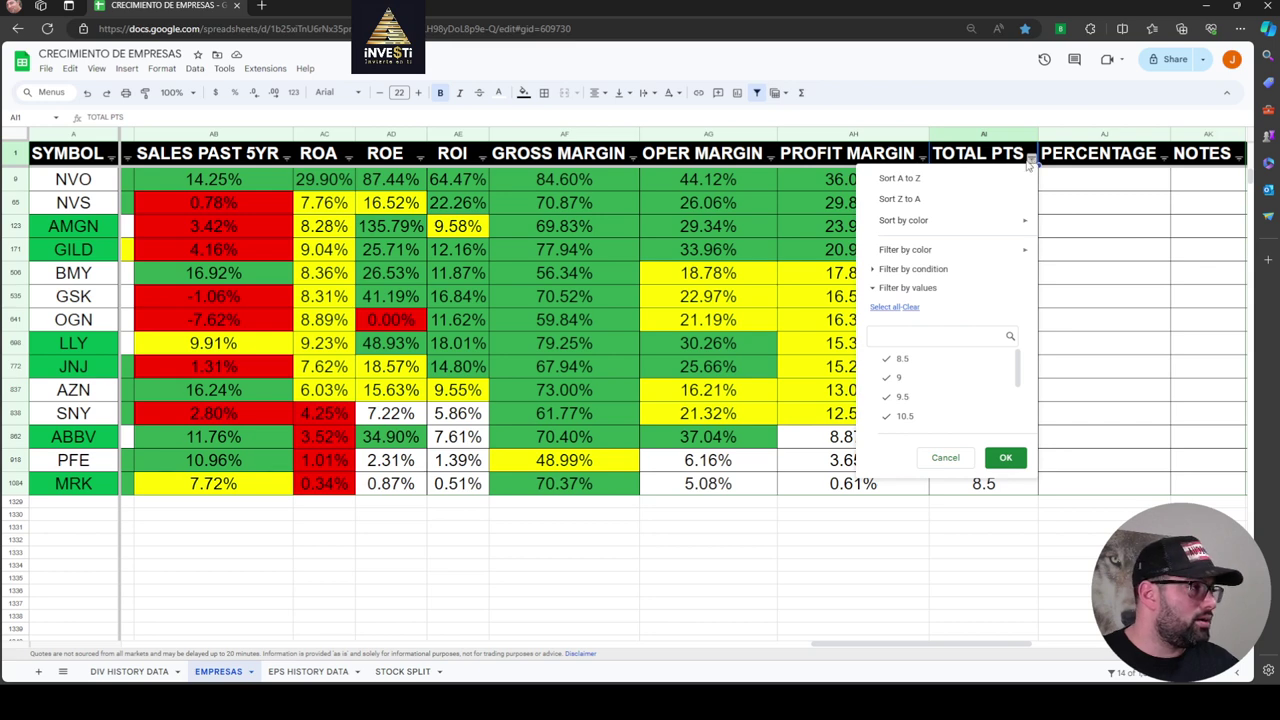
{"action": "left_click", "coordinate": [945, 200]}
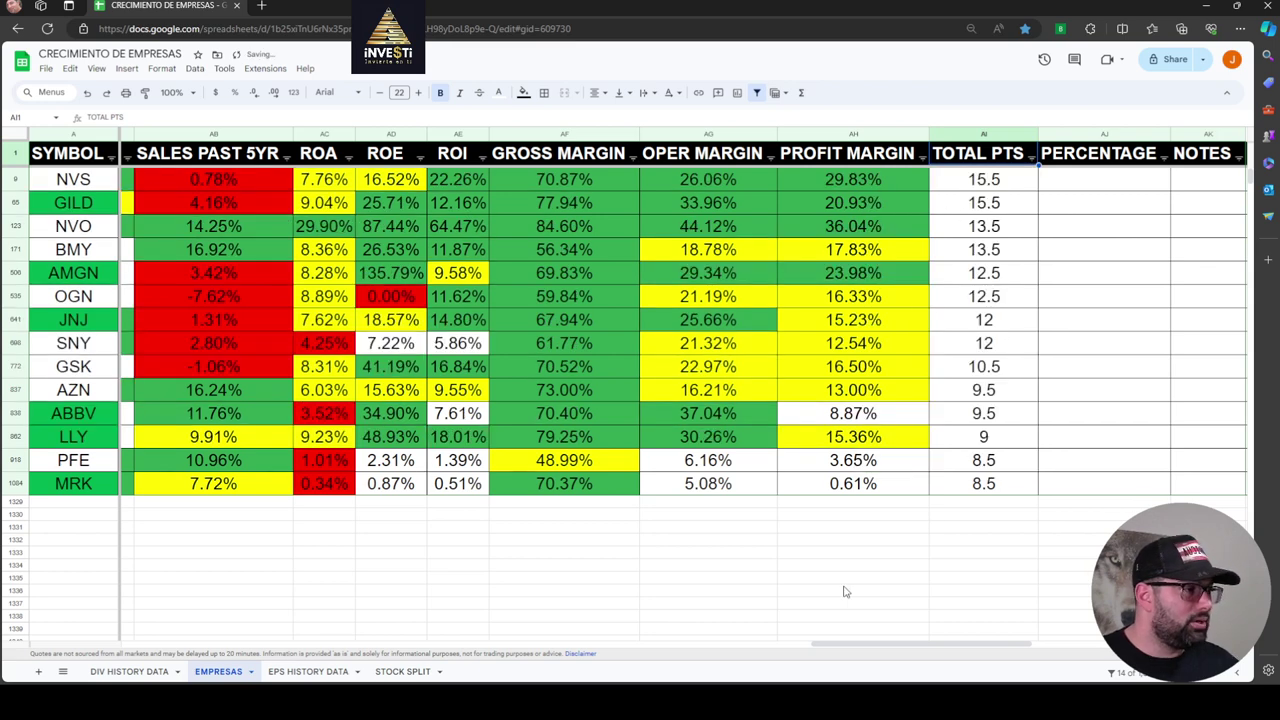
Compare the companies' TOTAL PTS ranking with their pay cycle, dividend growth, earnings growth and margin columns
{"action": "left_click_drag", "start_coordinate": [871, 644], "coordinate": [1028, 643]}
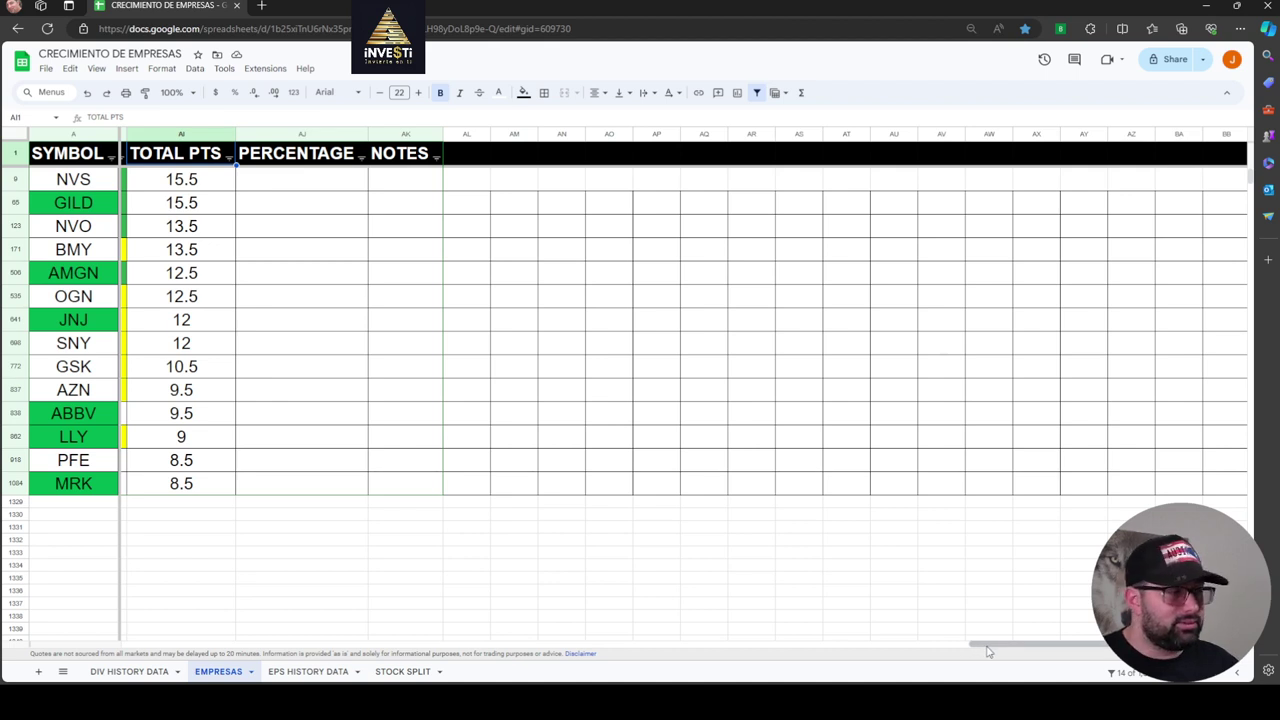
{"action": "left_click_drag", "start_coordinate": [992, 650], "coordinate": [983, 651]}
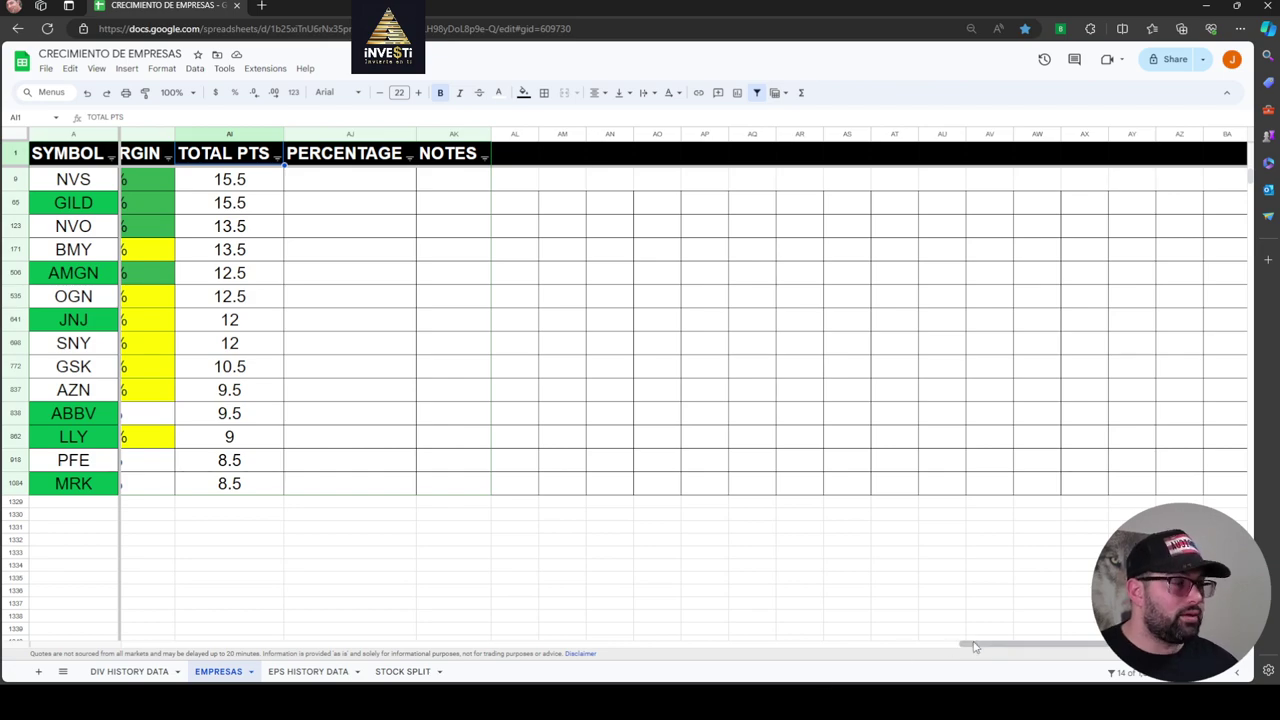
{"action": "left_click_drag", "start_coordinate": [975, 648], "coordinate": [363, 657]}
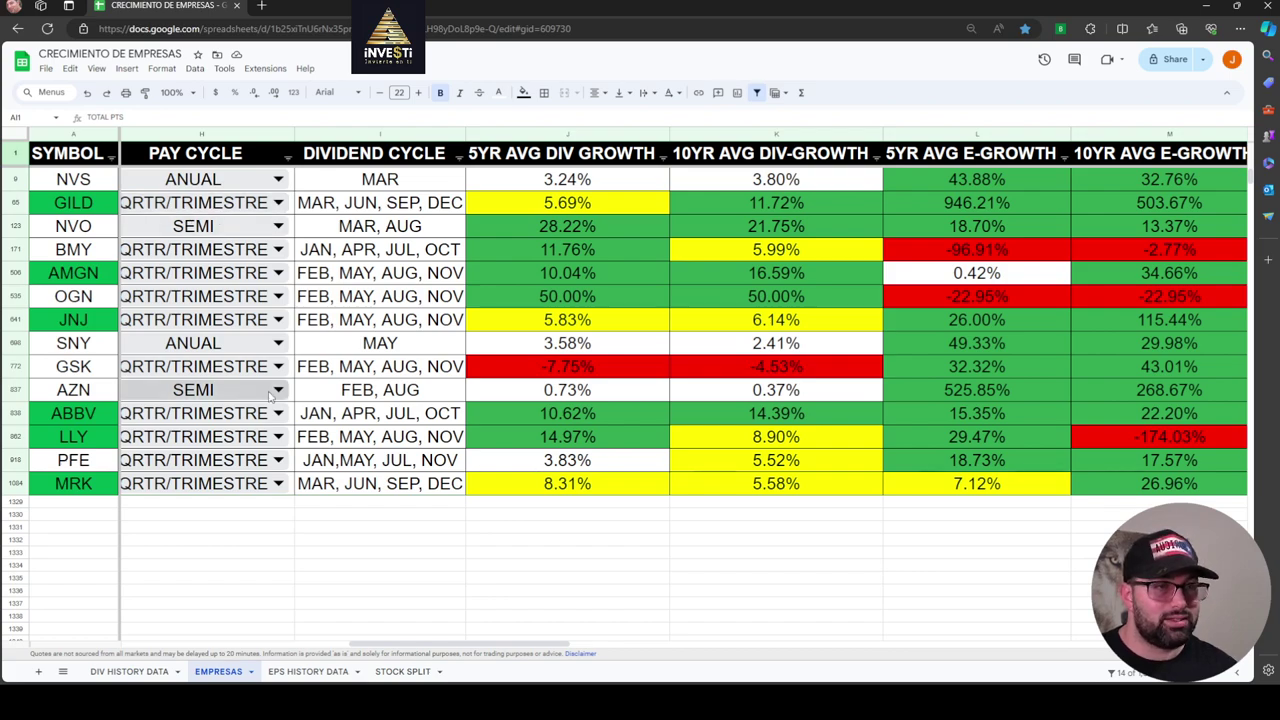
{"action": "left_click_drag", "start_coordinate": [517, 641], "coordinate": [1160, 641]}
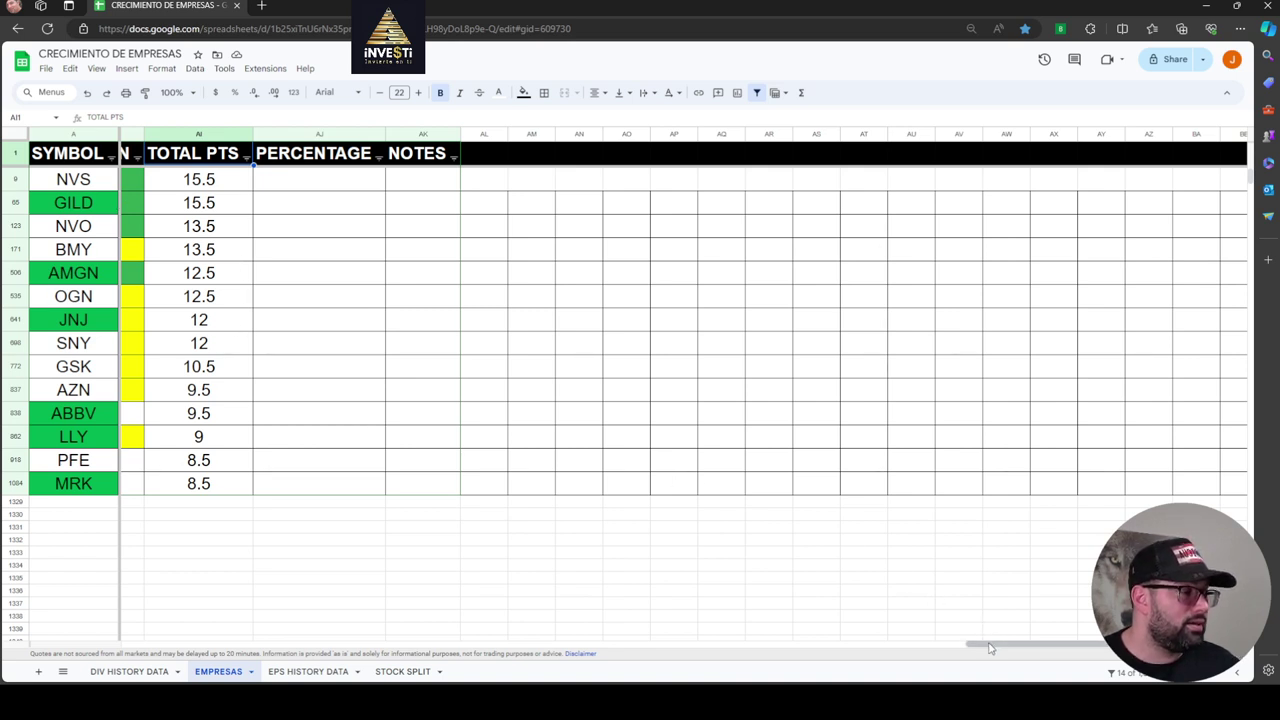
{"action": "left_click_drag", "start_coordinate": [990, 648], "coordinate": [921, 651]}
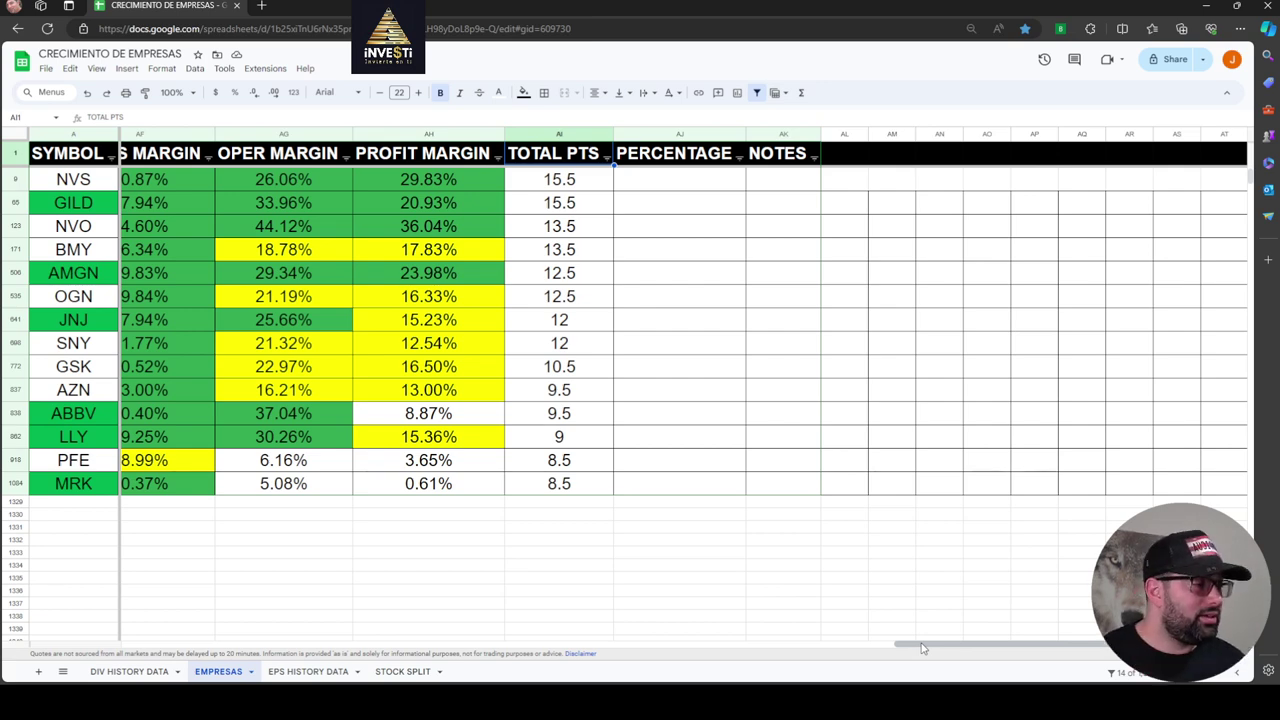
{"action": "left_click_drag", "start_coordinate": [923, 648], "coordinate": [855, 651]}
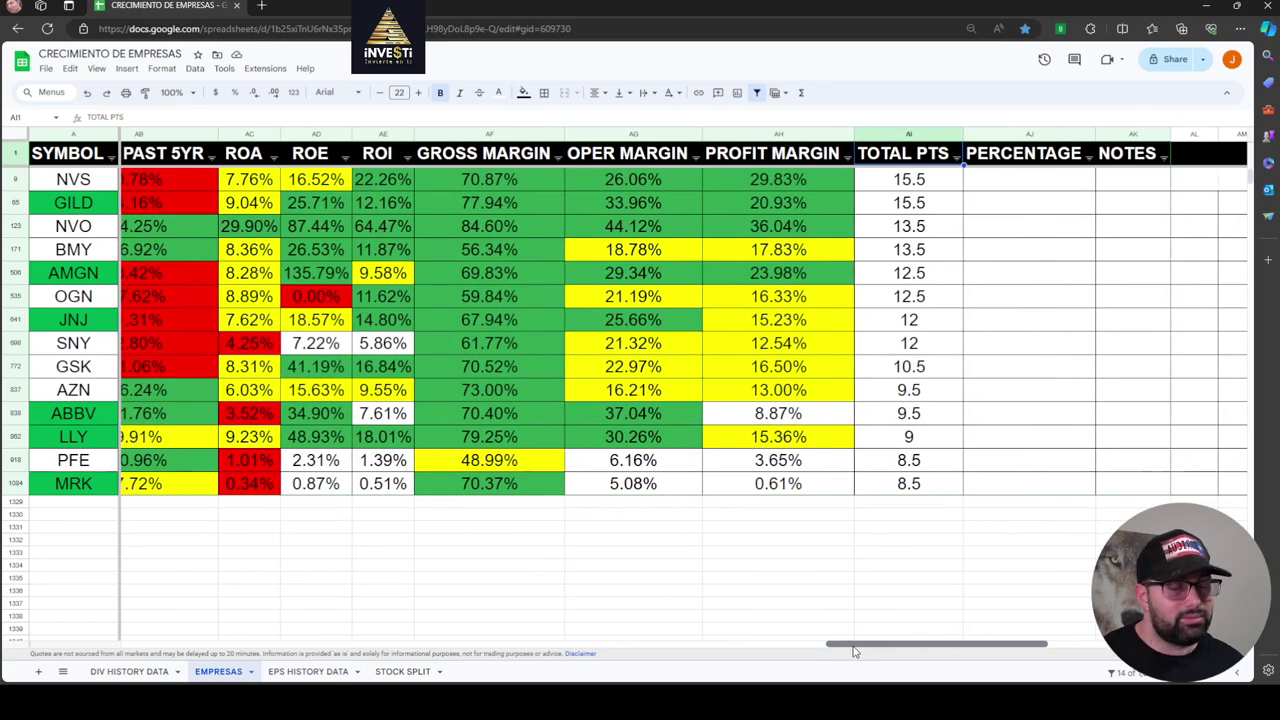
Sort the company list by SYMBOL, first in descending and finally in ascending alphabetical order
{"action": "left_click_drag", "start_coordinate": [855, 651], "coordinate": [240, 591]}
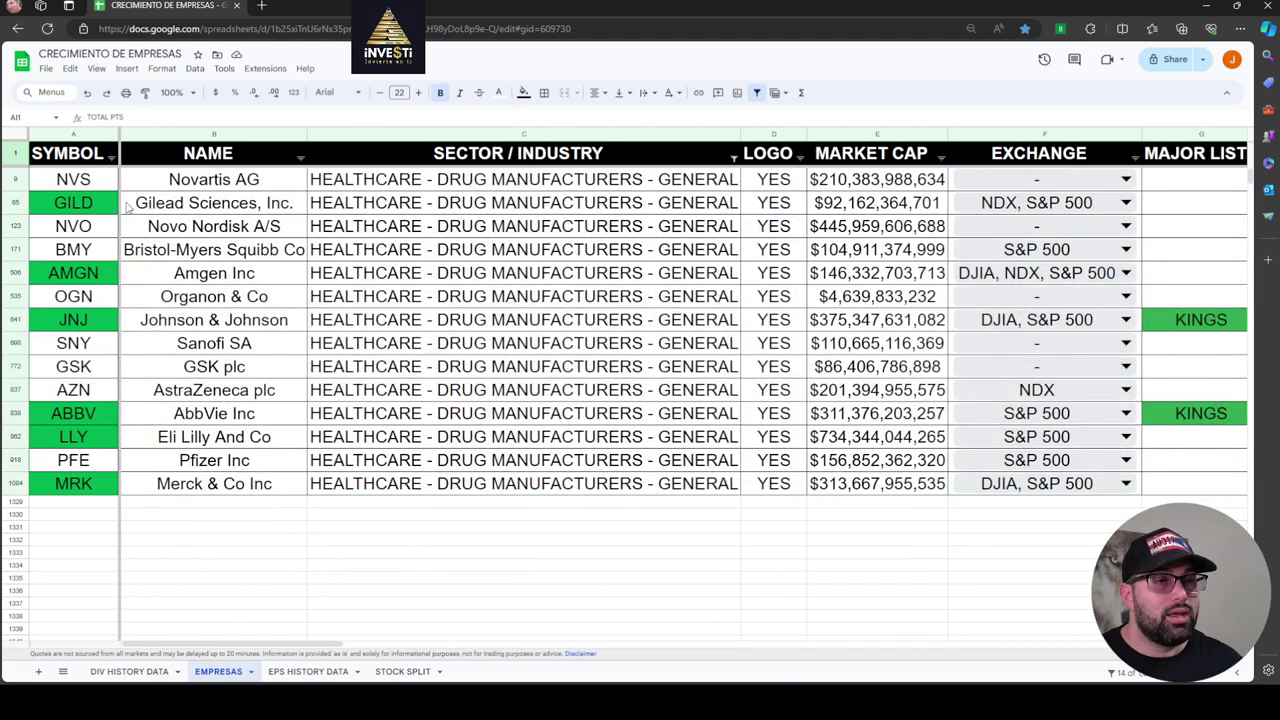
{"action": "left_click", "coordinate": [111, 158]}
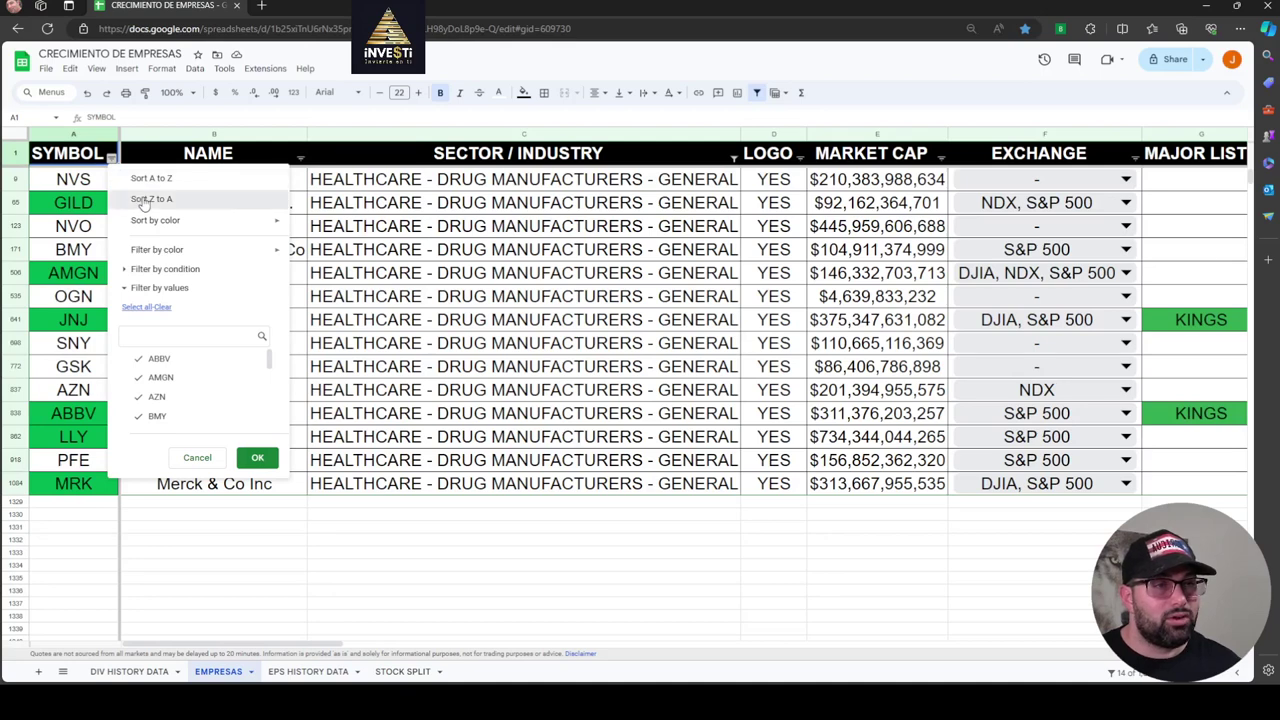
{"action": "left_click", "coordinate": [142, 199]}
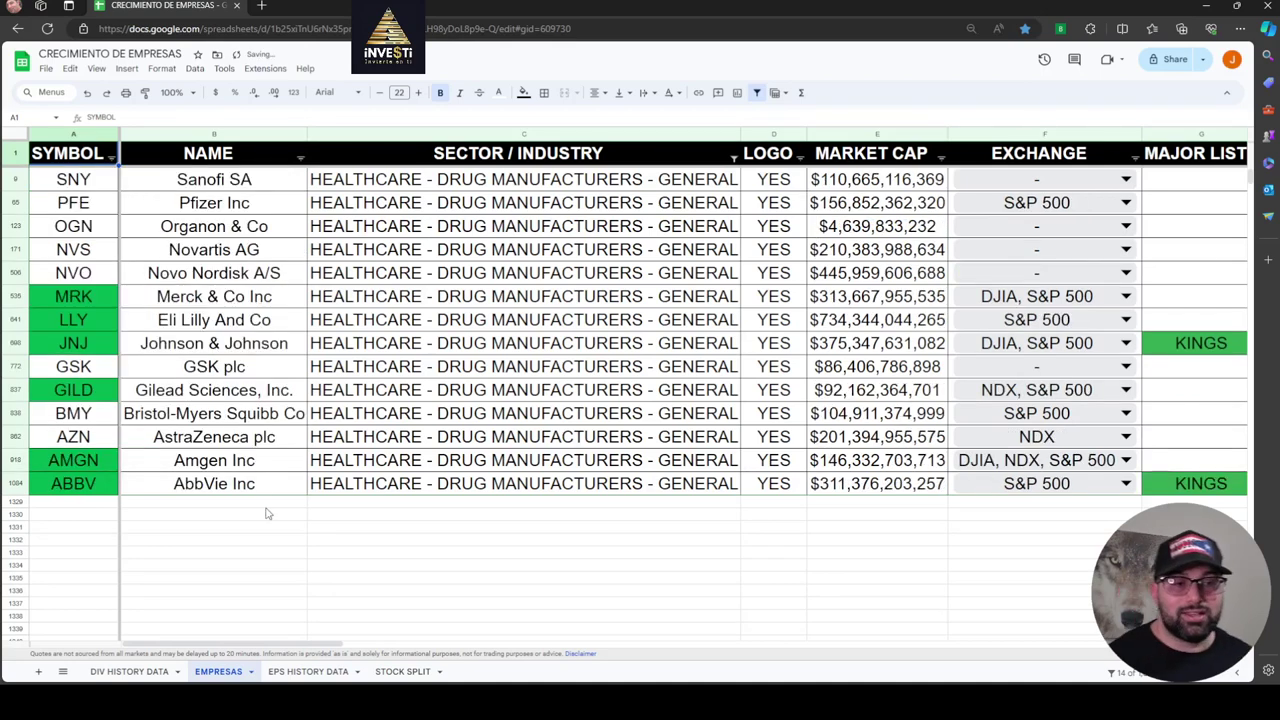
{"action": "left_click", "coordinate": [111, 158]}
{"action": "left_click", "coordinate": [140, 178]}
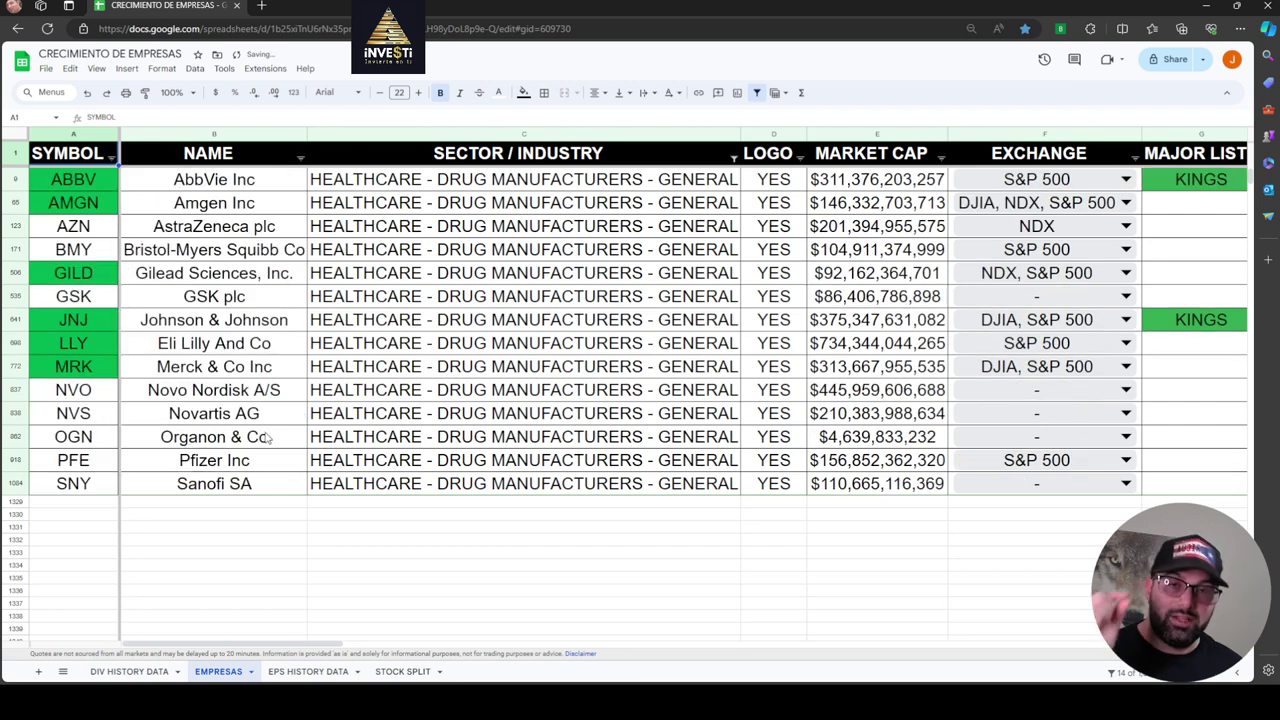